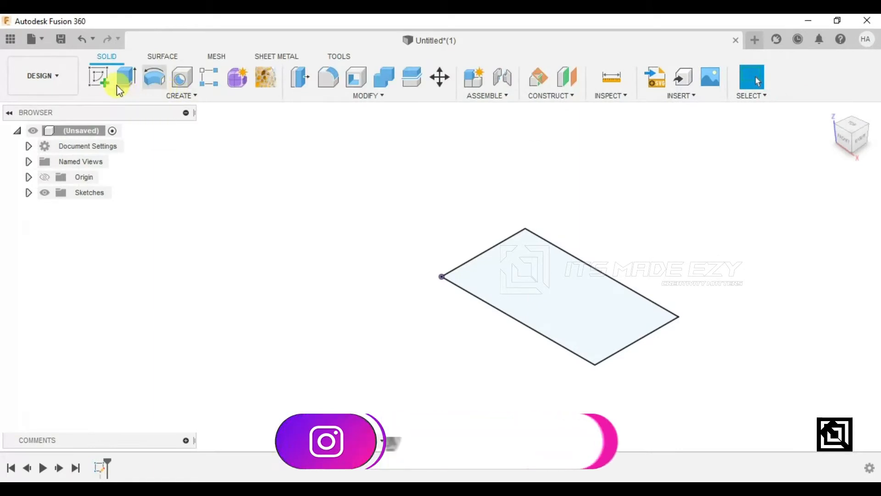
Extrude the rectangular profile 50 mm upward as a new body.
click(124, 77)
drag(561, 281, 565, 208)
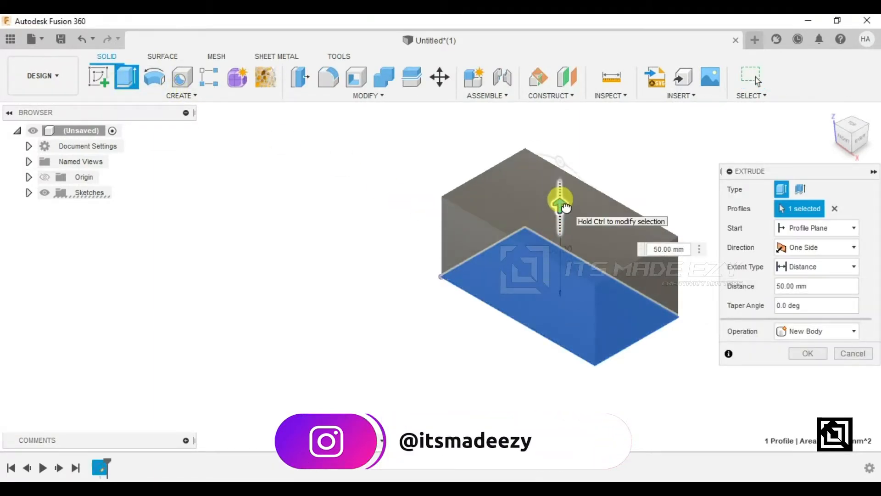
click(806, 353)
Sketch the bold text "BOX" on the block's top face, in Arial with a height of 10 mm.
click(458, 184)
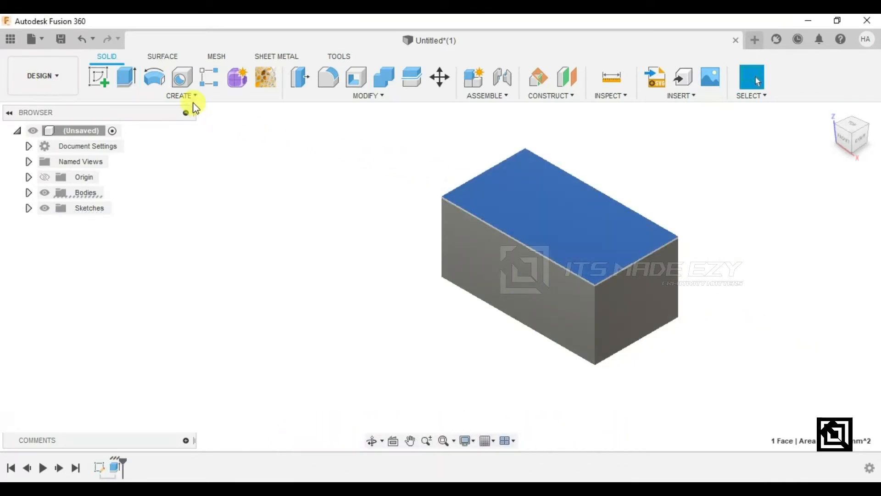
click(92, 82)
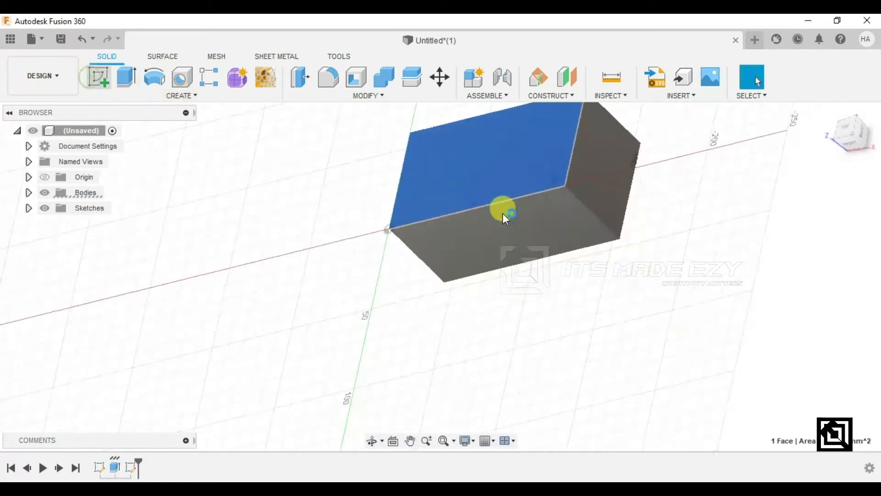
click(164, 96)
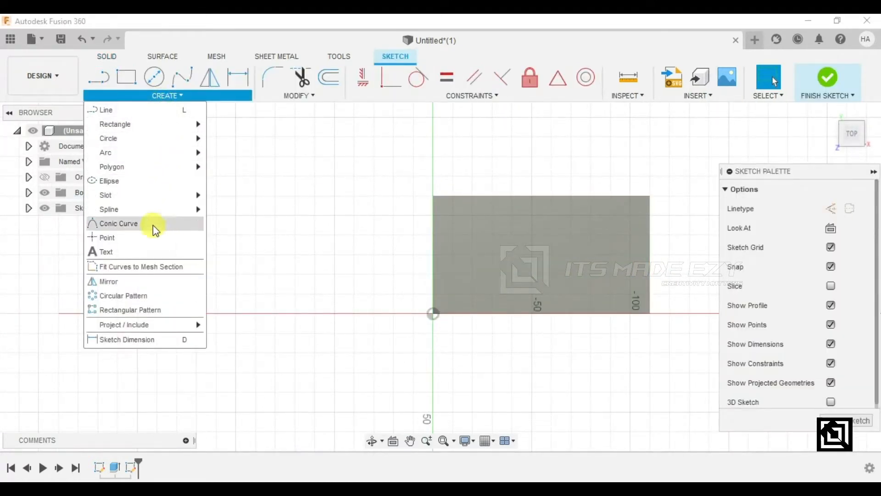
click(136, 251)
click(473, 234)
click(612, 278)
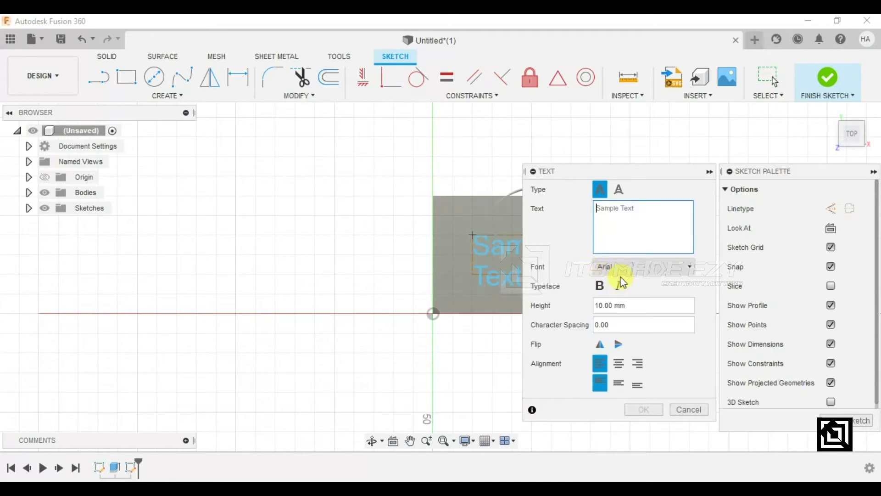
text(BOX)
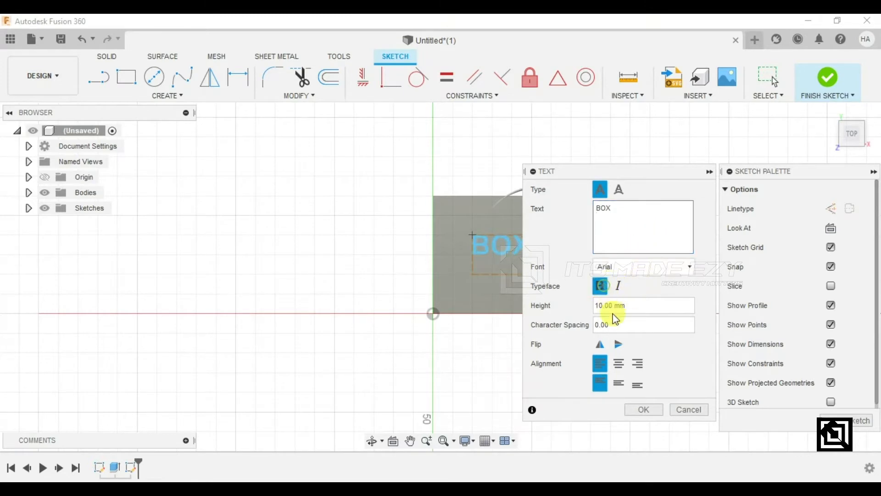
click(639, 409)
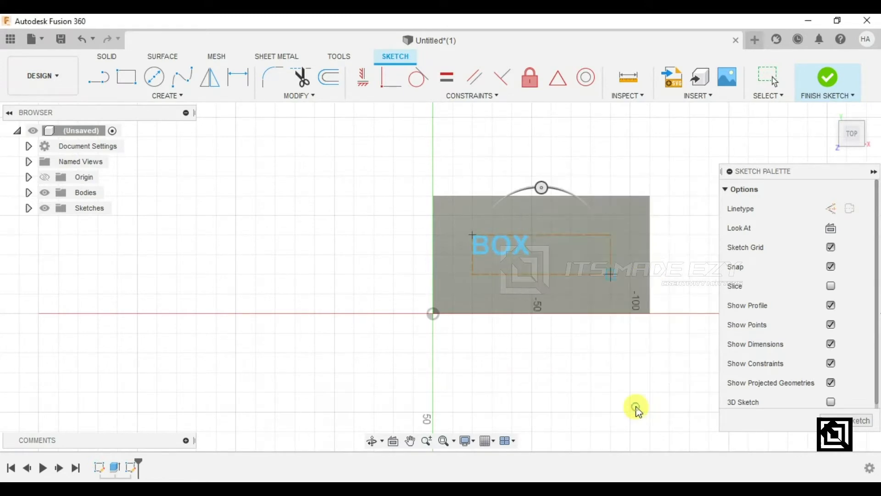
Finish the sketch and extrude the BOX text by -10 mm as a cut into the block.
click(512, 249)
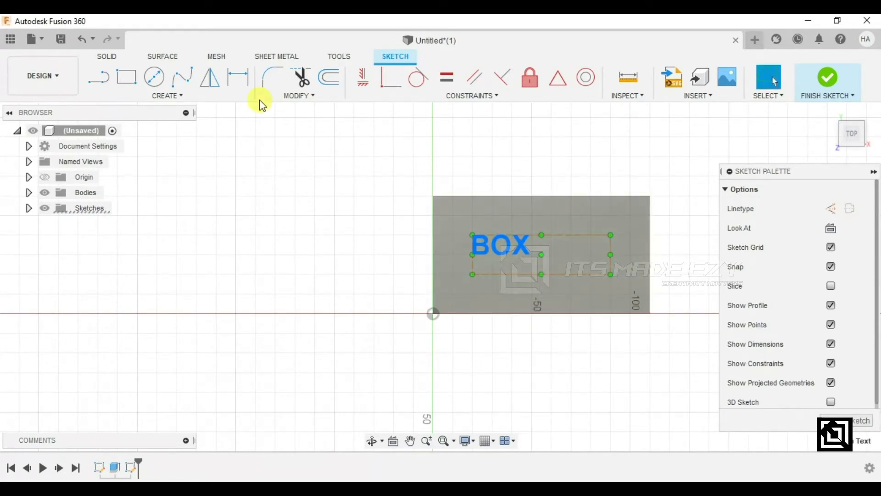
click(845, 83)
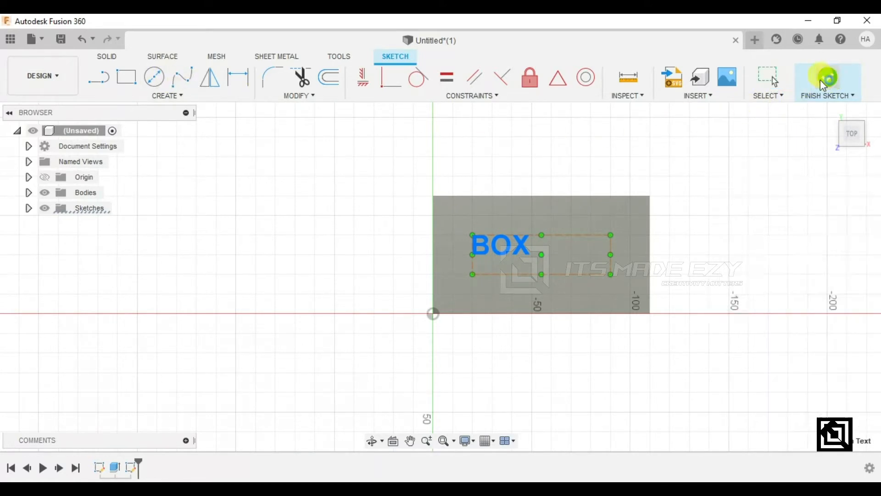
click(127, 81)
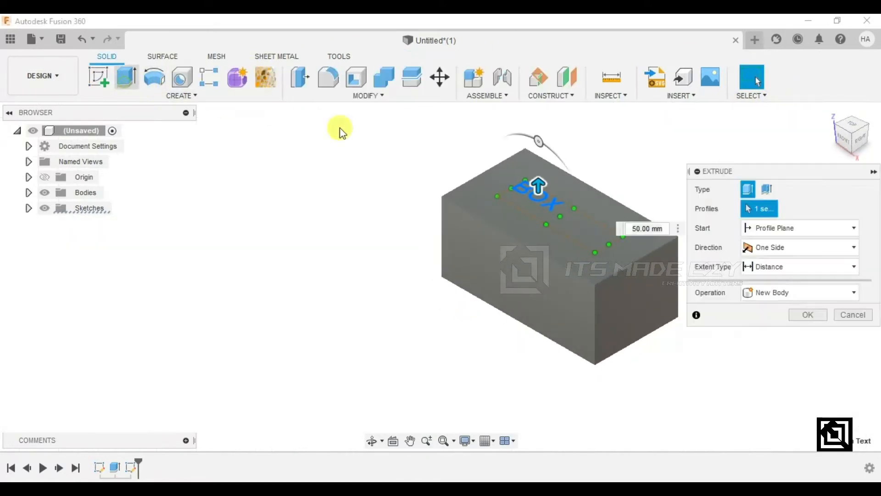
click(536, 179)
drag(536, 179, 539, 195)
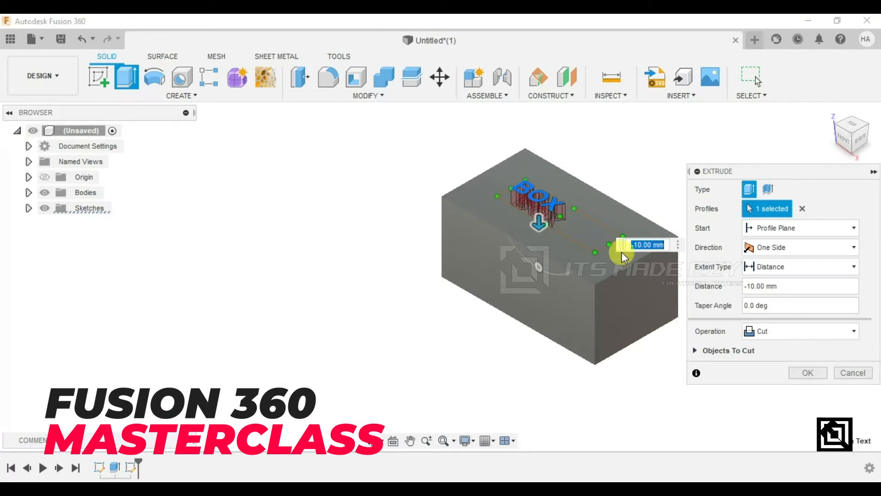
click(808, 373)
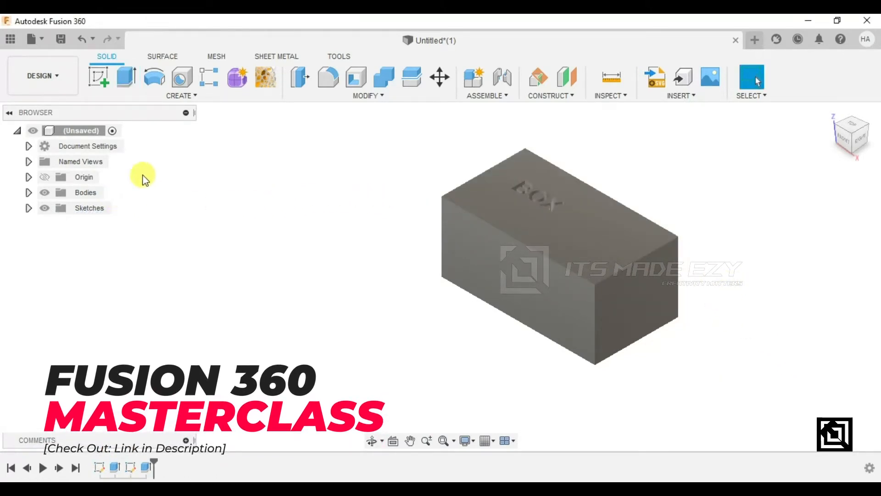
Create an internal, activated sheet metal component named Component1 using the Steel (mm) rule.
click(279, 56)
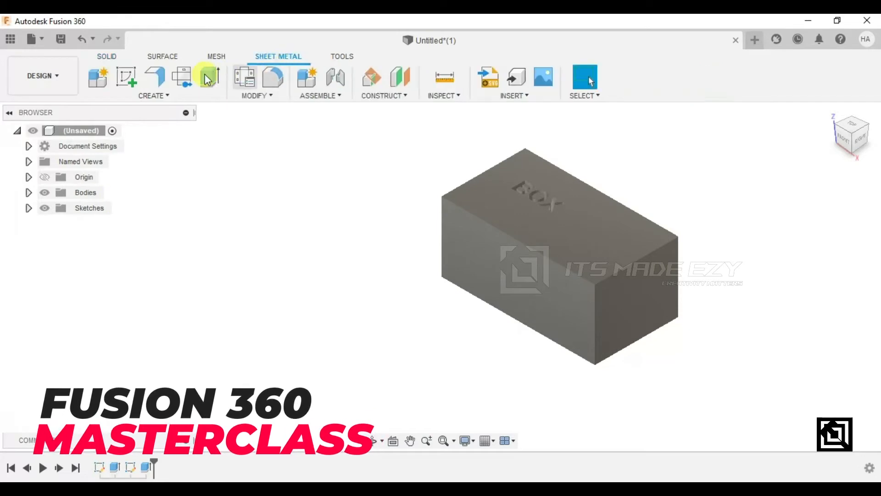
click(96, 76)
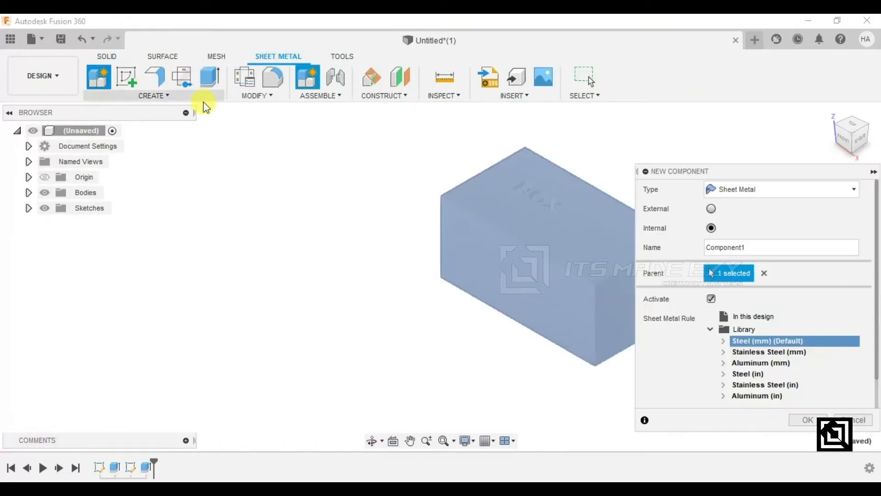
click(796, 424)
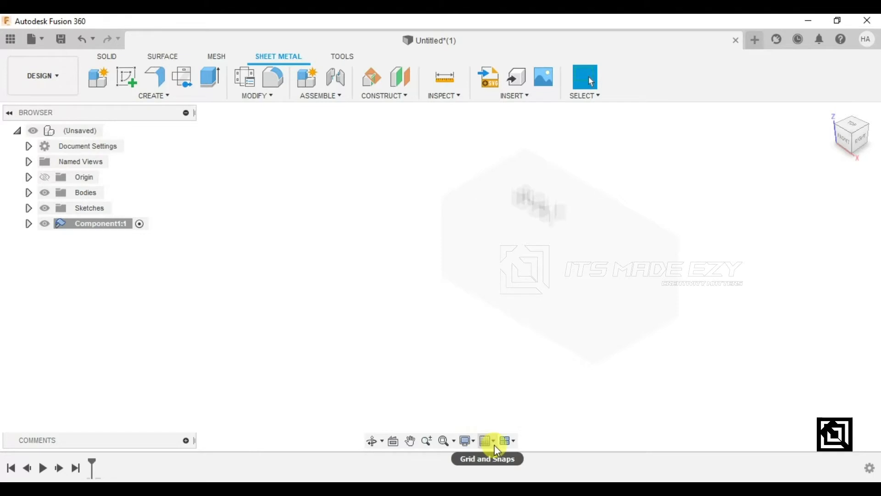
Change the visual style so that the block is displayed with its edges.
click(467, 441)
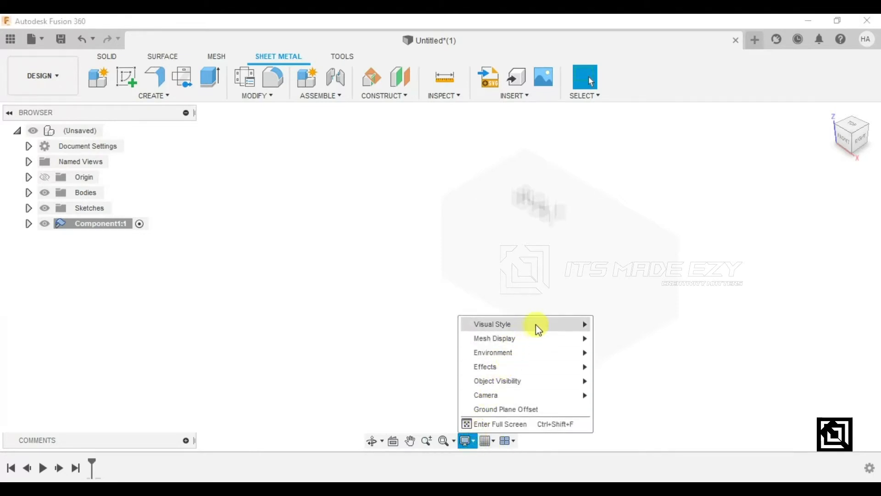
mouse_move(587, 326)
click(619, 354)
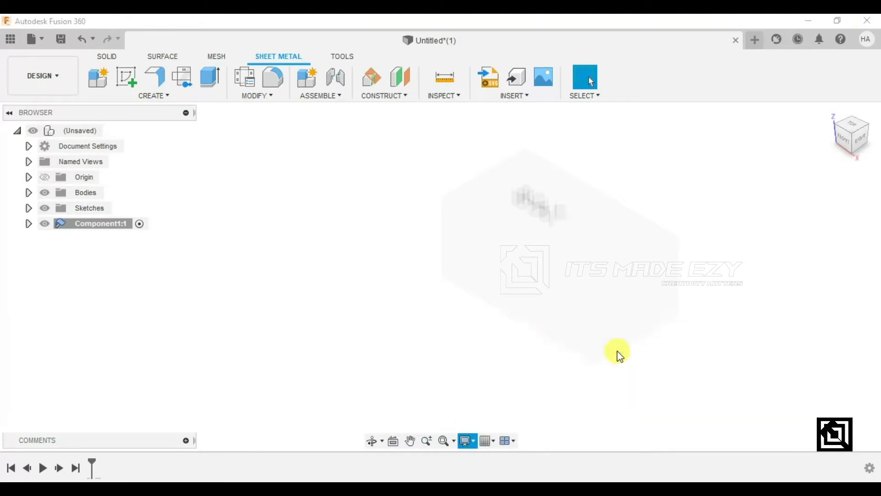
scroll(569, 232, up, 3)
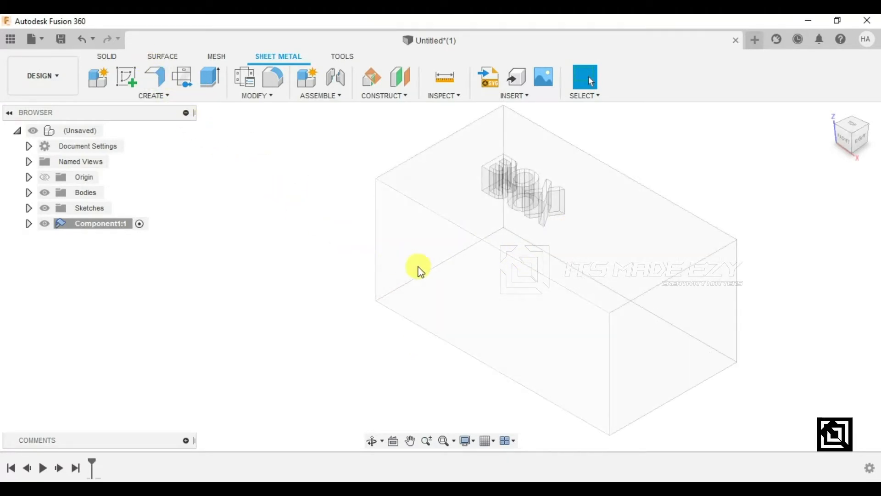
Sketch a two-point rectangle on the block's bottom face from the origin to the opposite corner, and finish the sketch.
shift+middle_drag(445, 298, 473, 225)
click(541, 327)
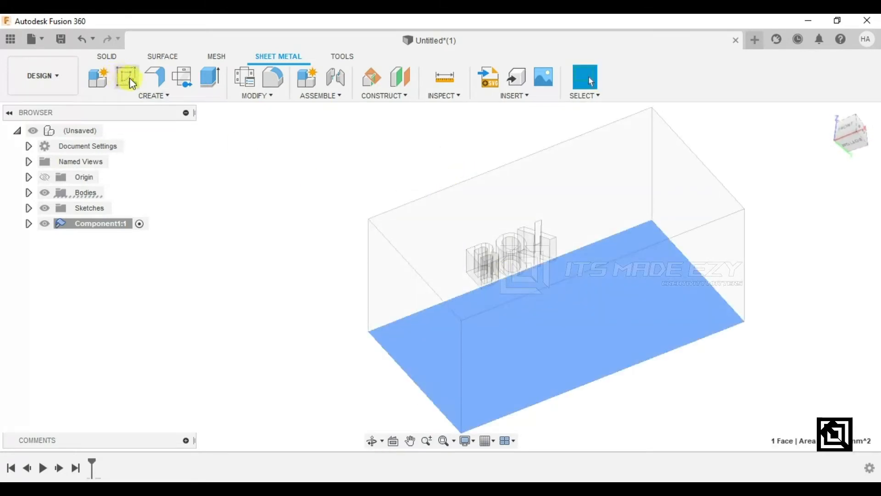
click(127, 77)
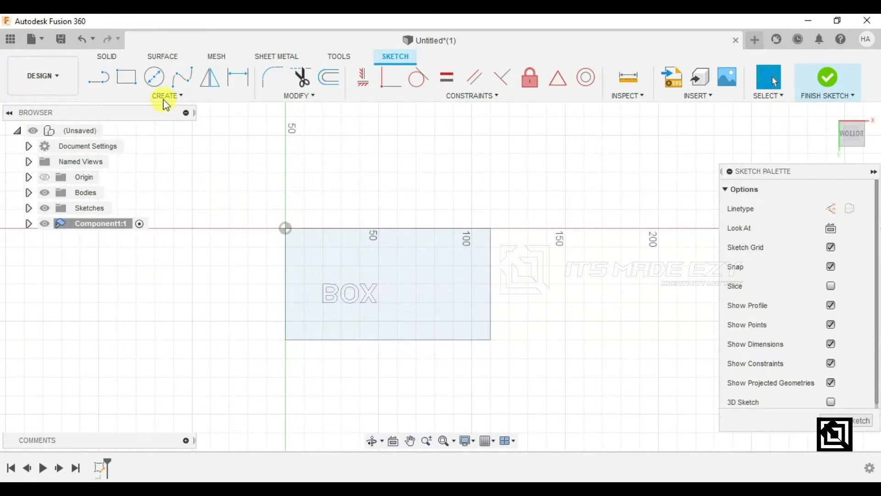
click(133, 87)
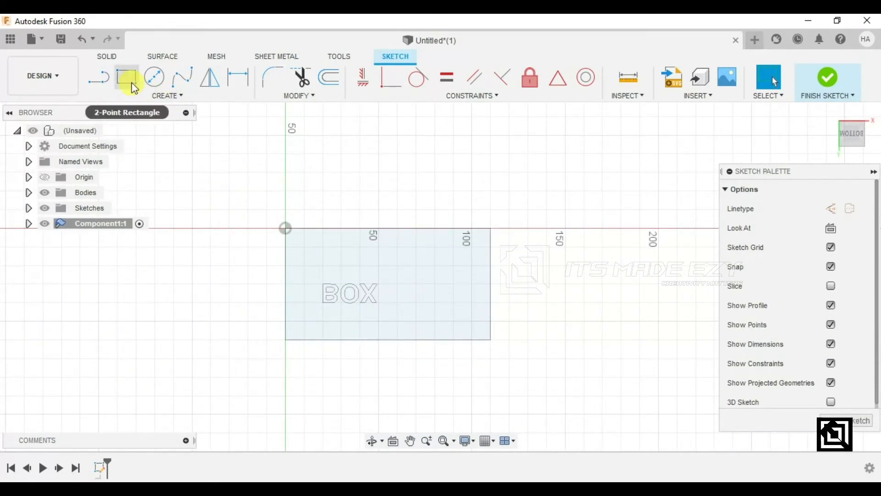
click(286, 227)
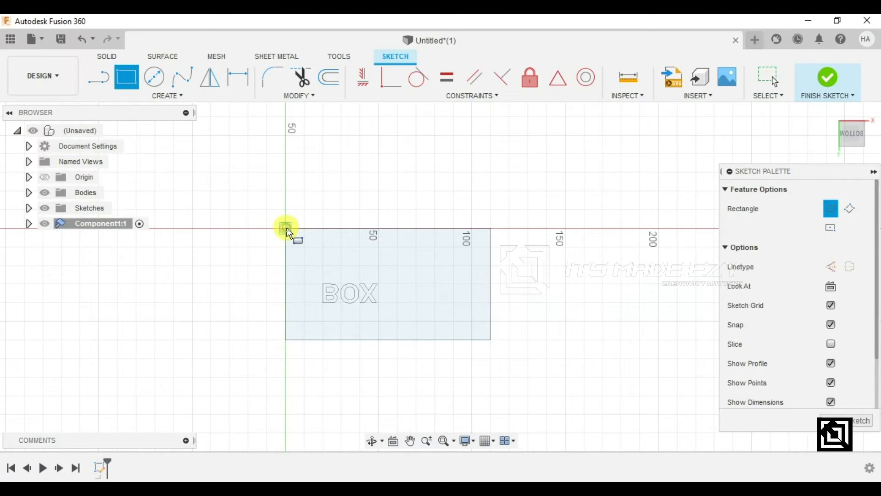
click(495, 341)
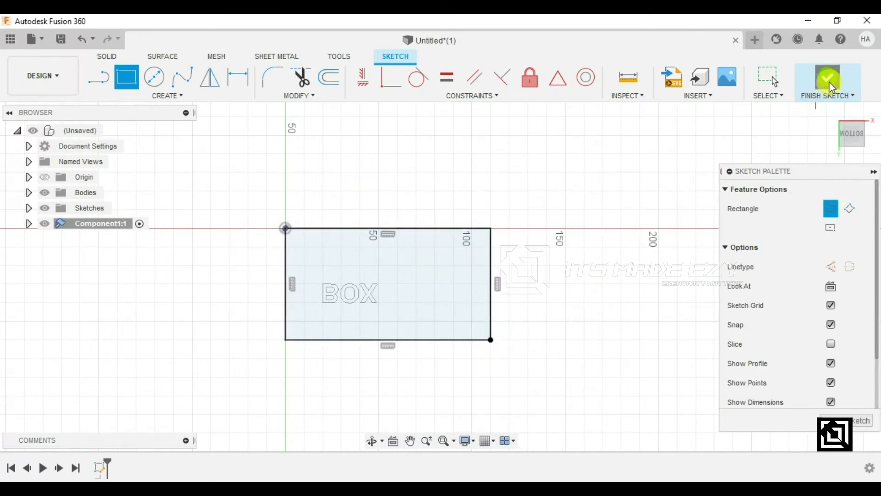
click(828, 99)
Create a base flange from the rectangle profile as a new body, with the thickness on Side 1.
click(440, 277)
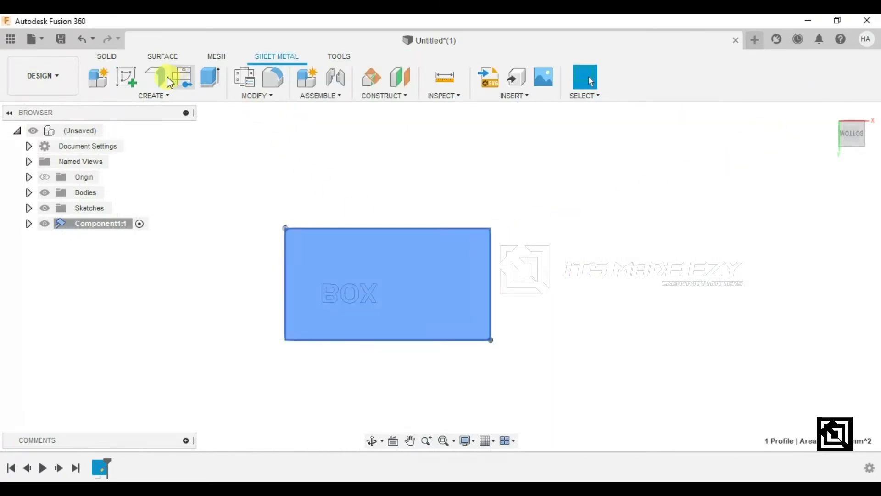
click(155, 76)
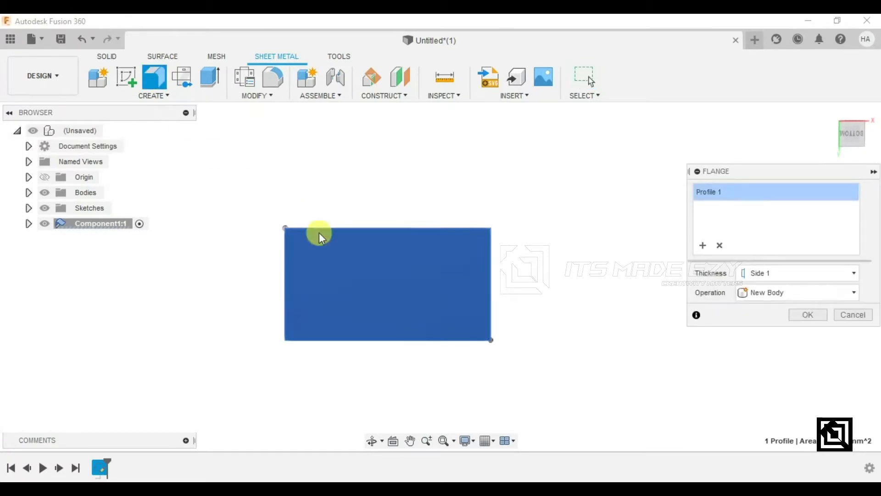
click(801, 314)
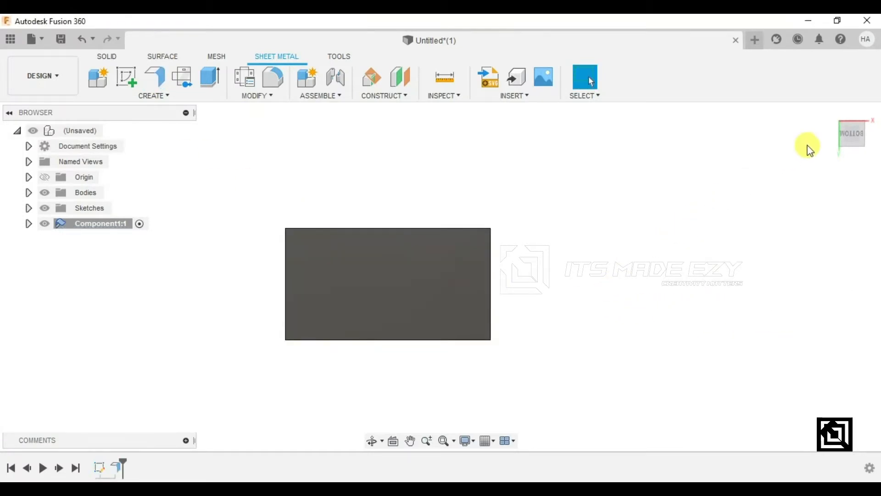
Add full-edge flanges along both long edges of the base plate, with a height of 50 mm at 90 degrees.
click(831, 113)
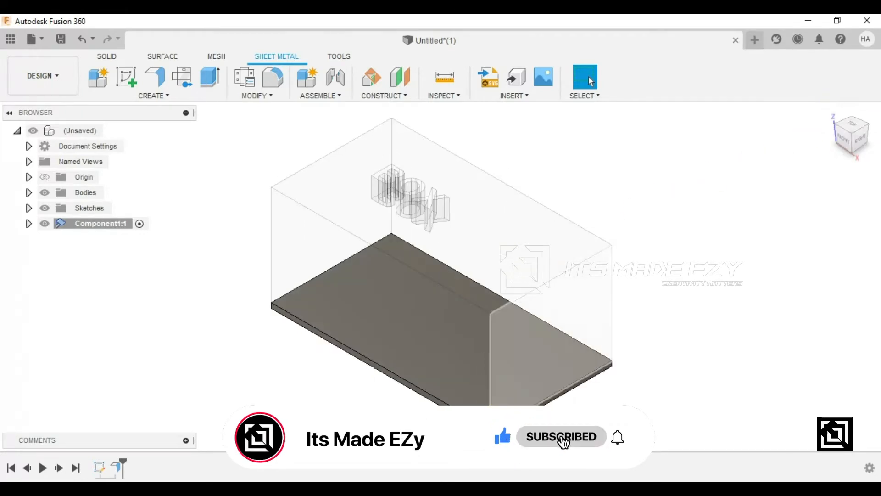
scroll(532, 282, down, 3)
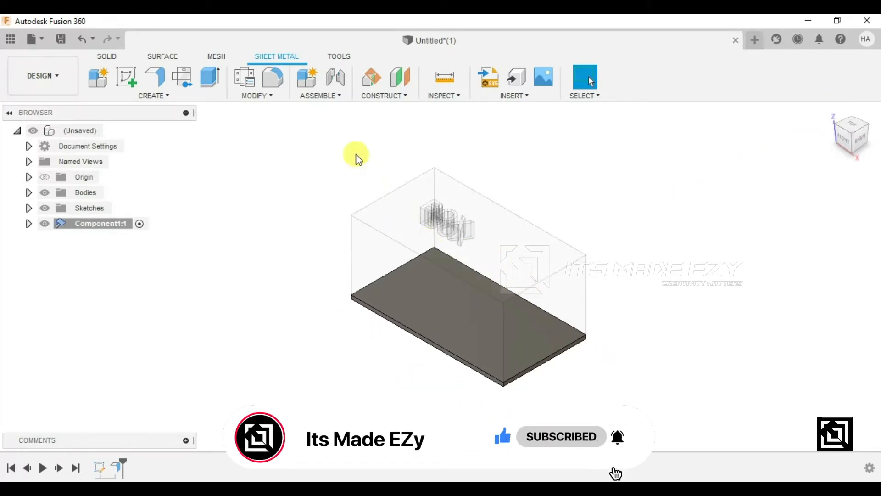
click(159, 79)
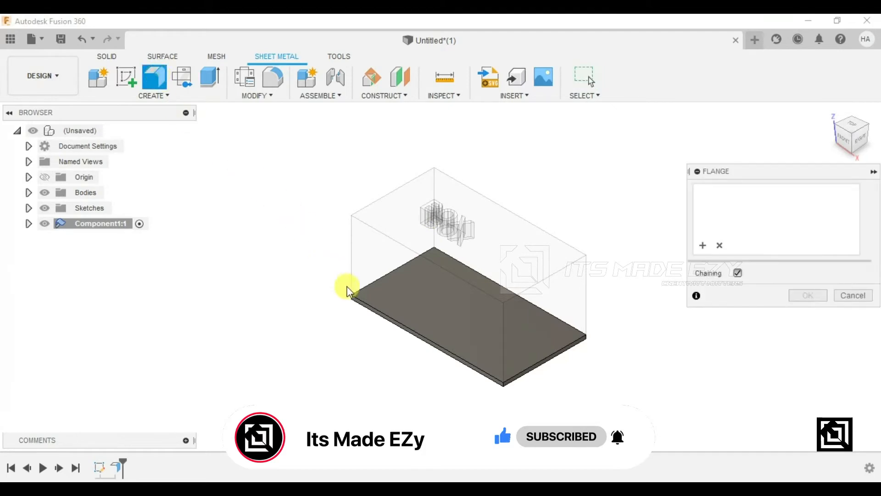
click(375, 311)
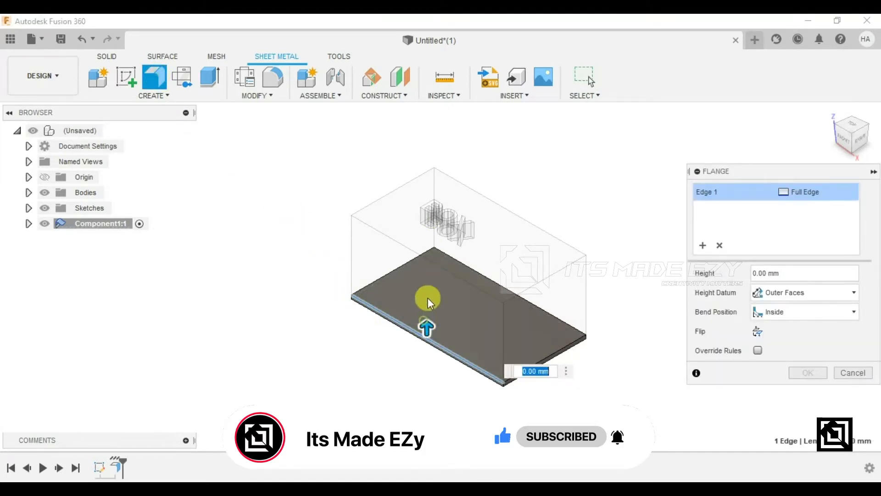
click(566, 325)
drag(510, 278, 512, 198)
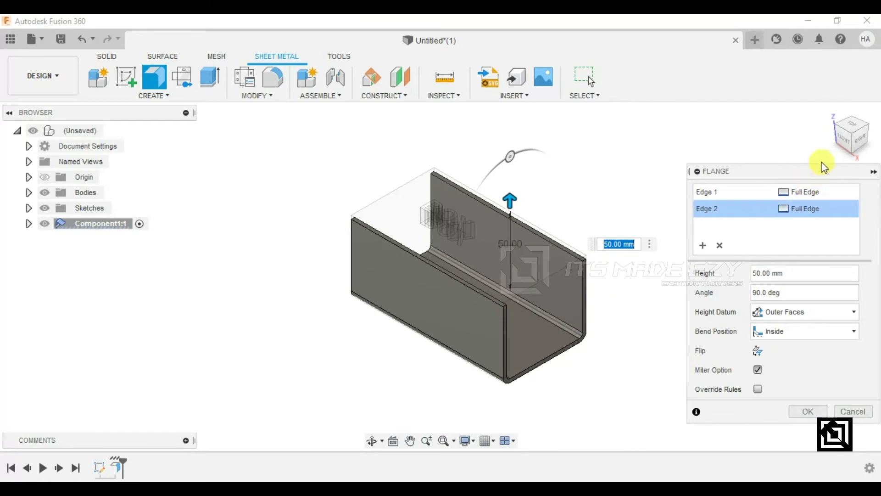
Check the bend corner in the right view and set the flanges' height datum to Outer Faces.
click(856, 137)
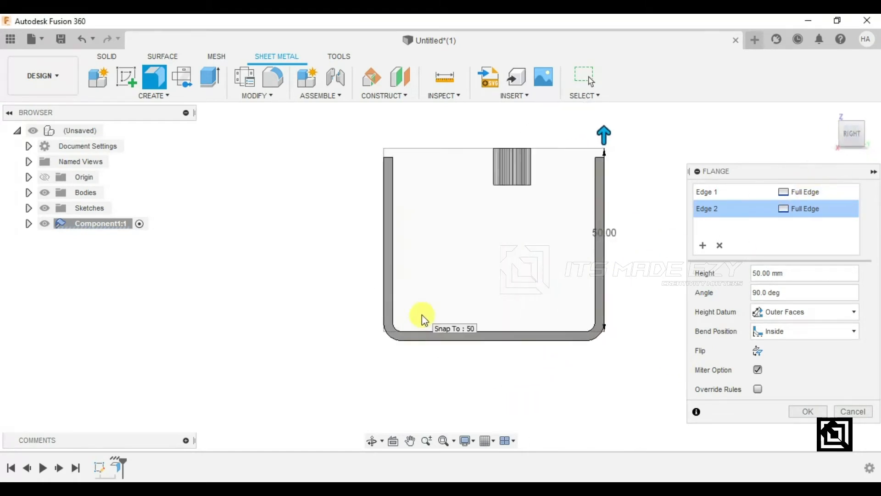
scroll(423, 315, up, 5)
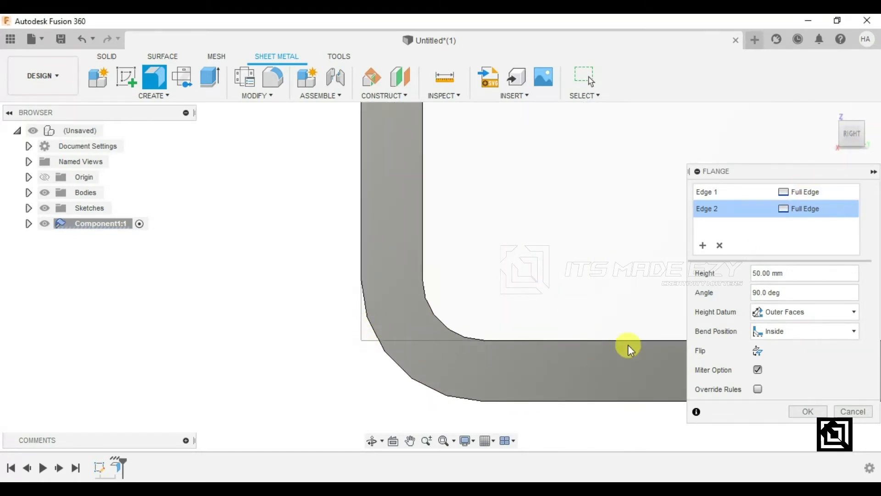
click(807, 314)
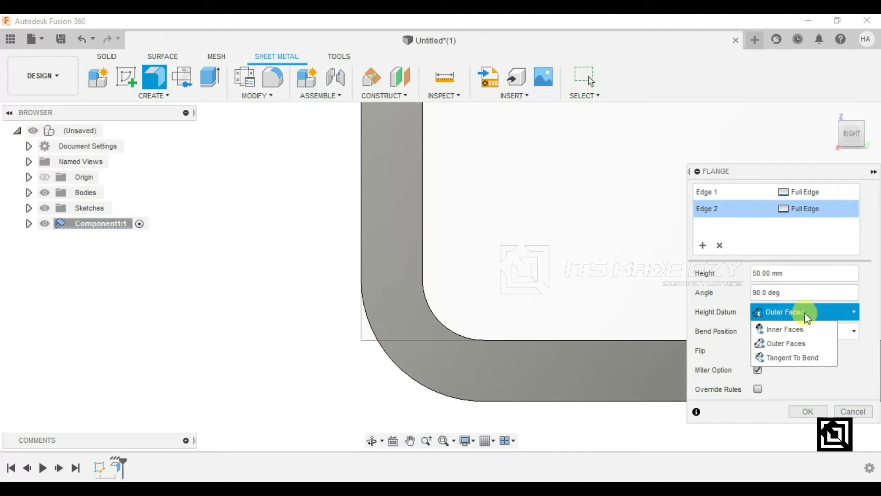
click(789, 343)
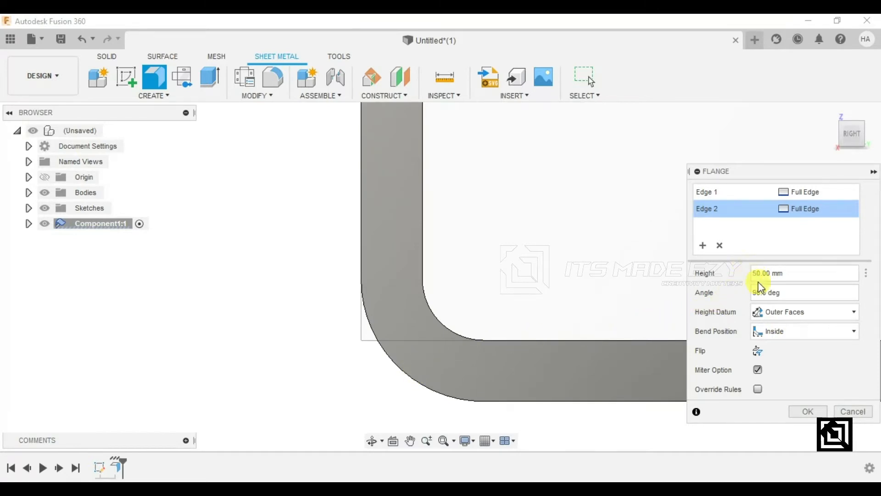
Set the bend position of the two side flanges to Adjacent and check the clearance around the block.
scroll(262, 294, down, 7)
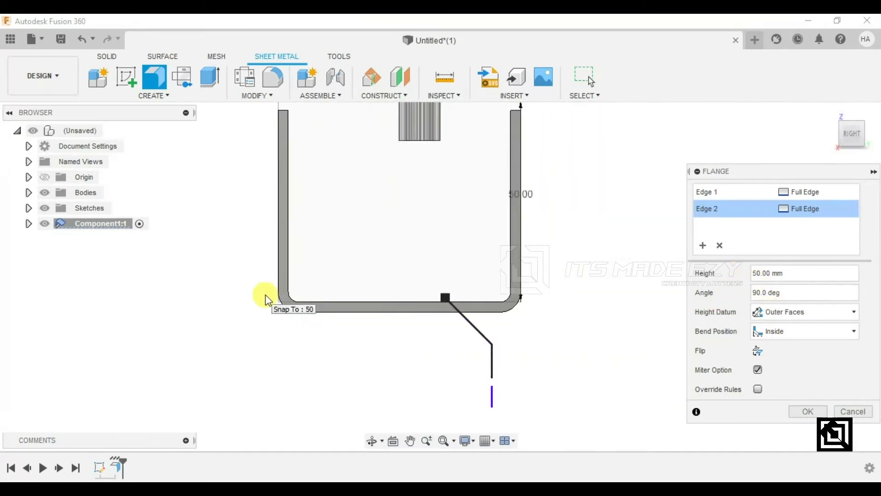
scroll(497, 294, up, 2)
scroll(497, 294, down, 3)
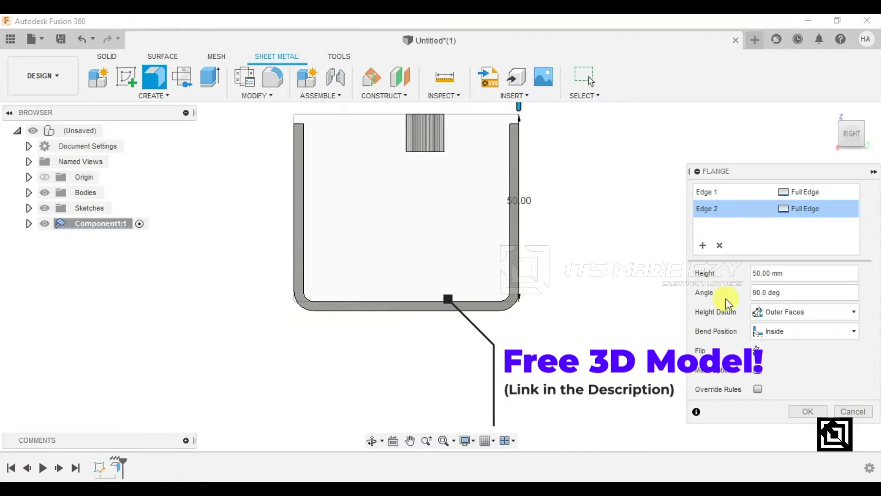
click(789, 332)
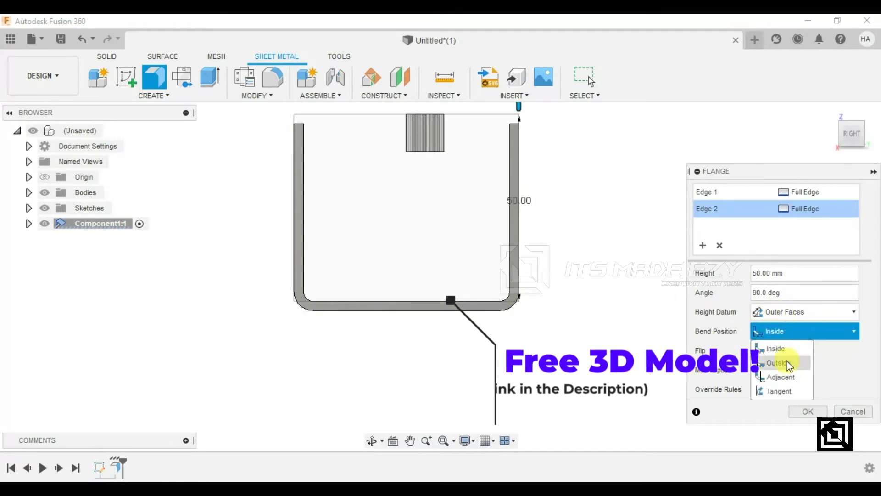
click(733, 361)
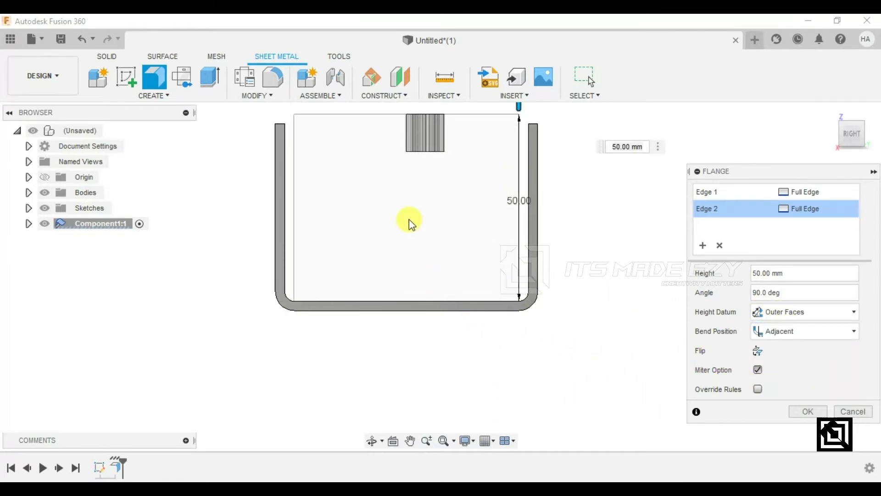
mouse_move(320, 170)
shift+middle_down()
mouse_move(338, 184)
mouse_move(324, 182)
mouse_move(330, 174)
mouse_move(331, 181)
shift+middle_up()
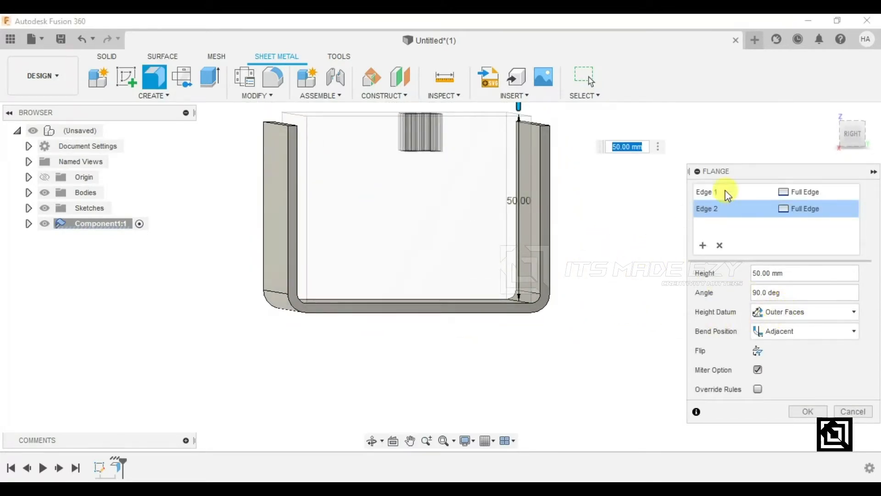
click(850, 138)
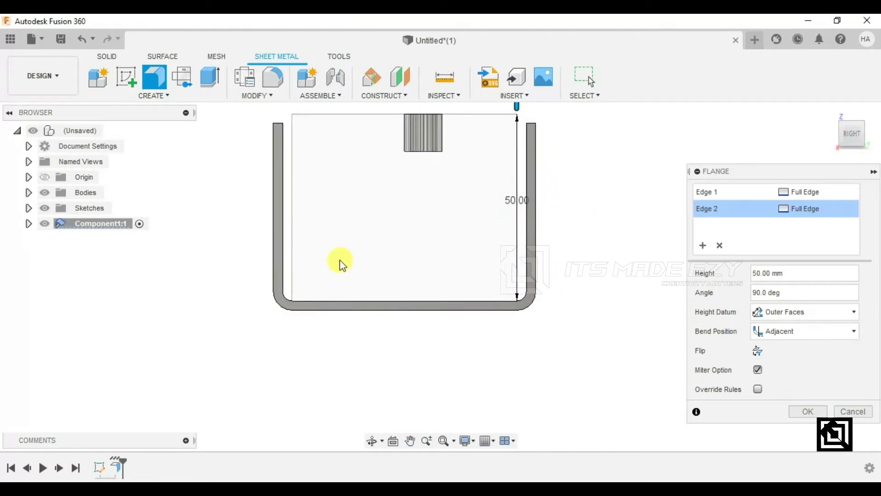
Raise the height of both side flanges to 55 mm and complete the flange feature.
scroll(340, 260, up, 3)
scroll(393, 288, down, 4)
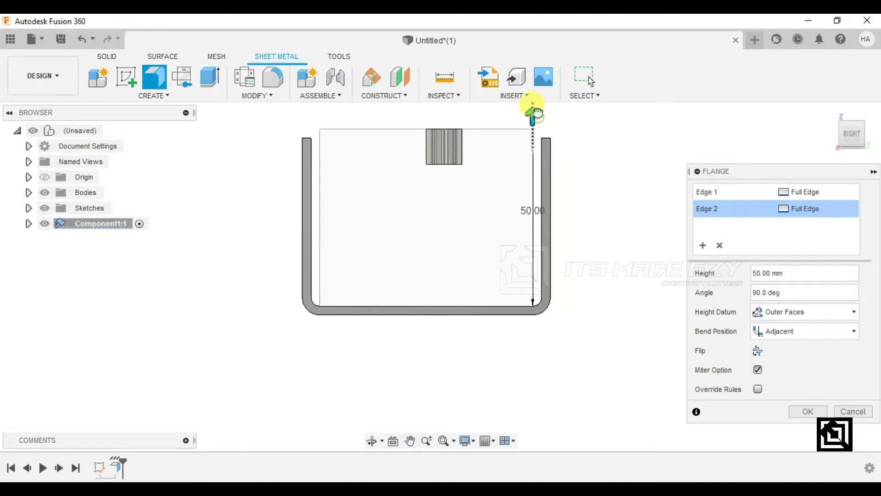
drag(534, 114, 537, 104)
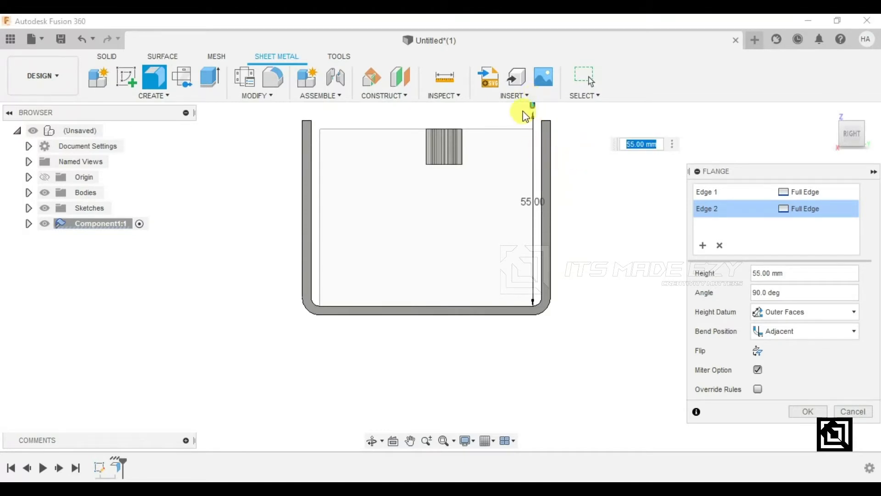
scroll(538, 179, down, 3)
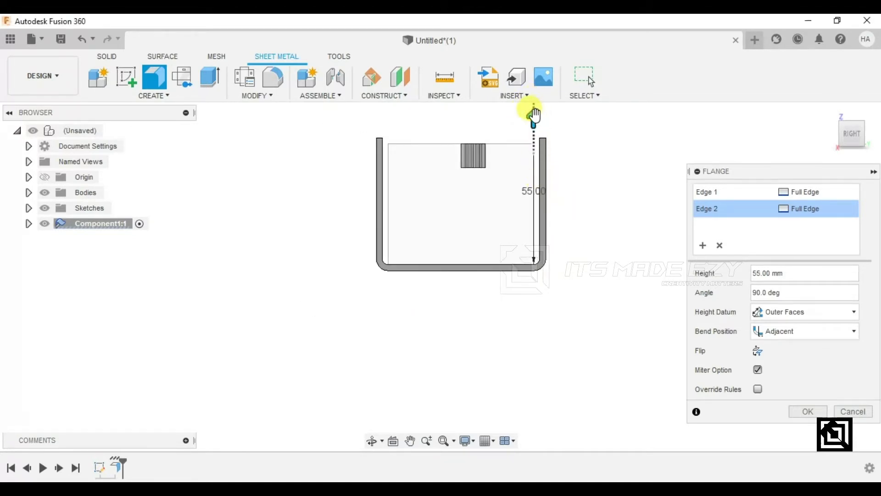
click(812, 416)
Start inward full-edge flanges along the top edges of both side walls with a height of 20 mm.
shift+middle_drag(492, 240, 528, 280)
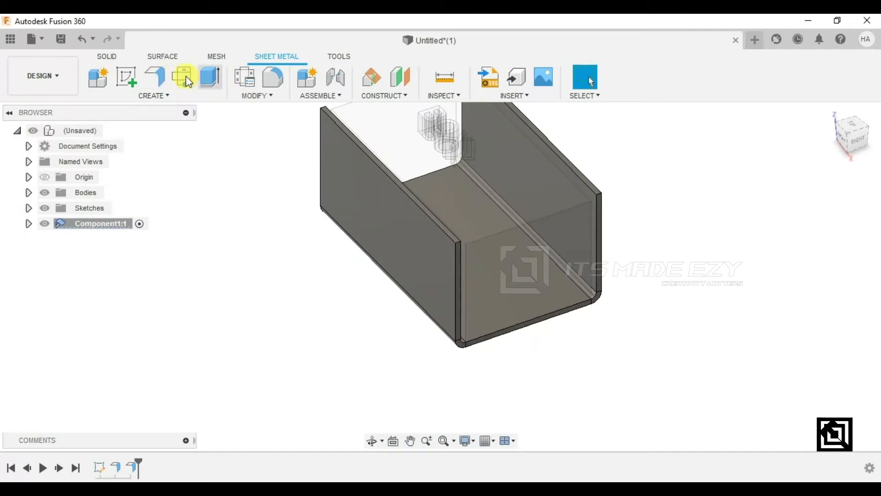
click(161, 87)
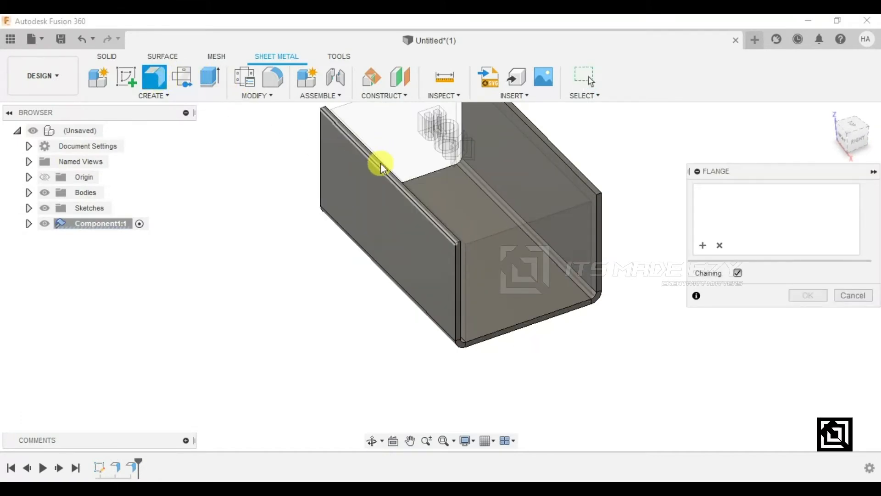
click(382, 162)
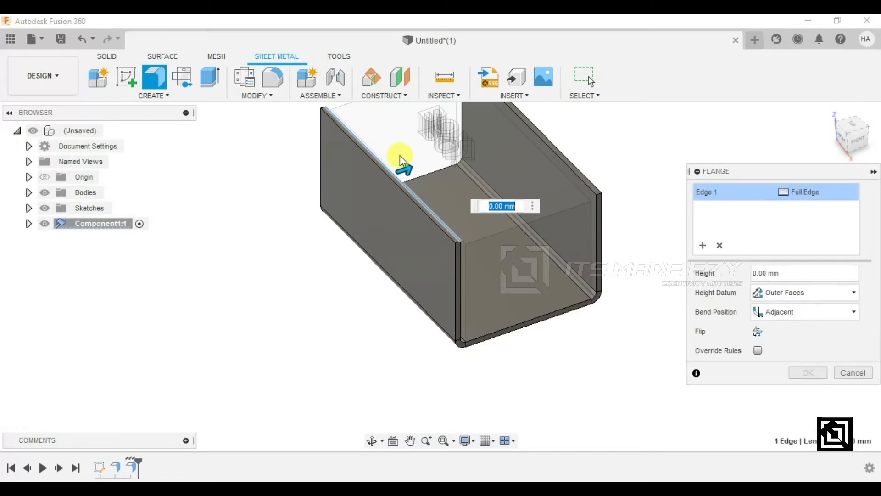
click(574, 171)
drag(516, 129, 479, 145)
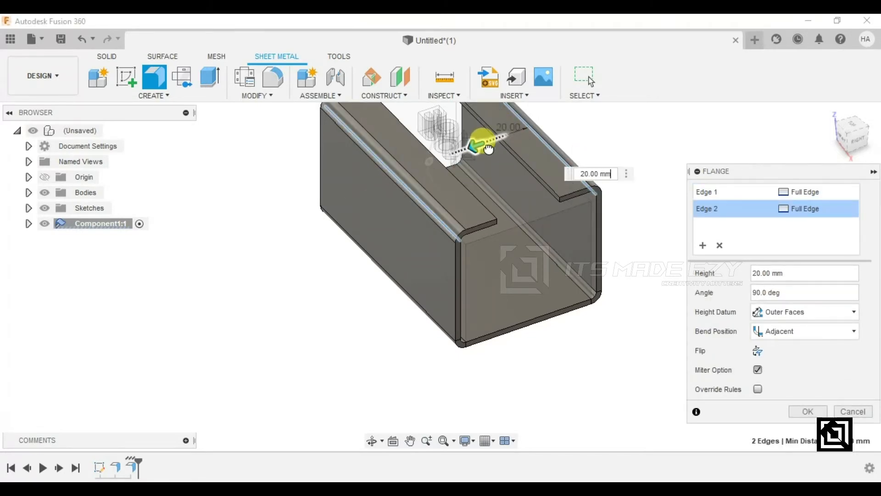
Include the vertical edges of both side walls at one open end and create all four flanges with a height of 15 mm.
click(595, 218)
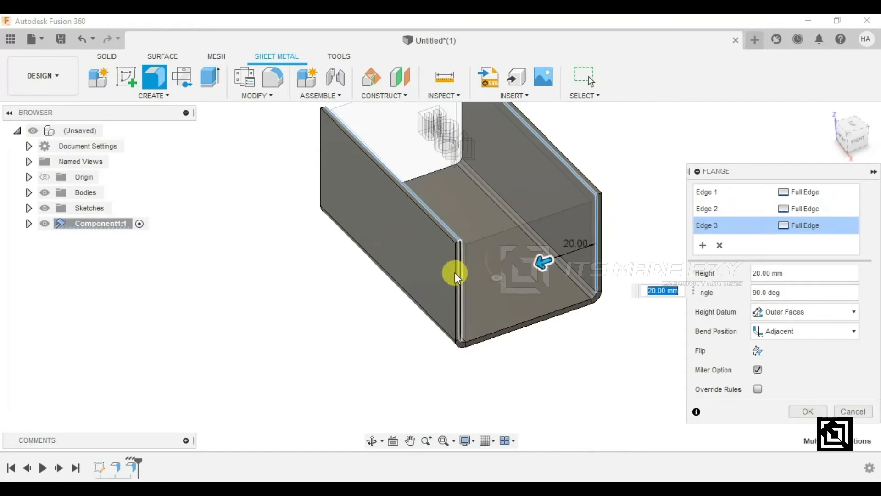
click(461, 274)
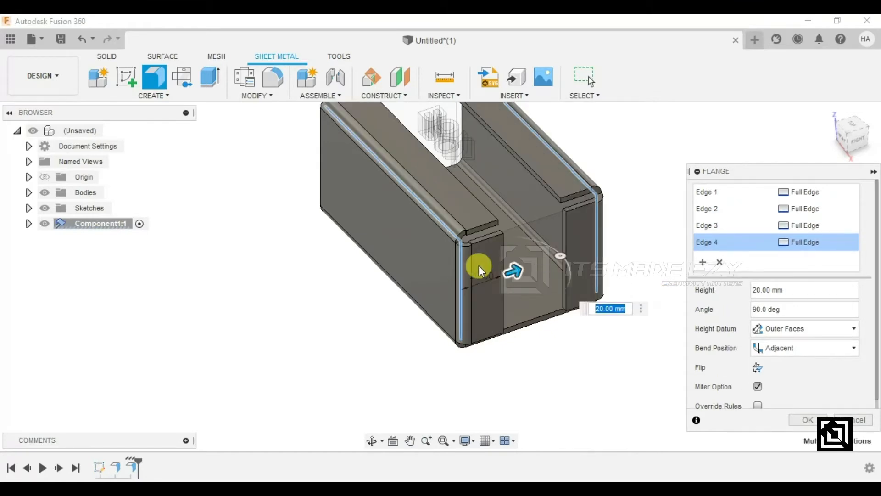
key(Return)
shift+middle_drag(509, 310, 512, 277)
drag(507, 247, 566, 283)
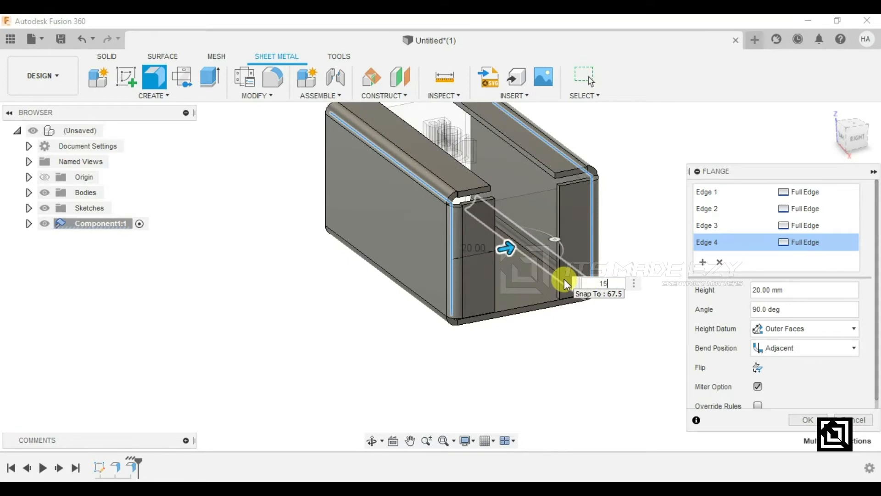
text(15)
key(Return)
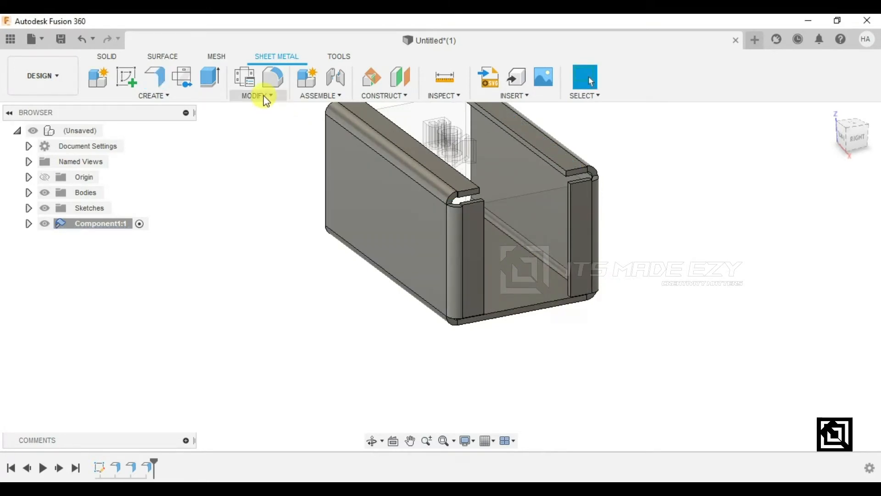
Extrude the inner end face of one vertical end flange 10 mm toward the opening, joined to the body.
click(184, 96)
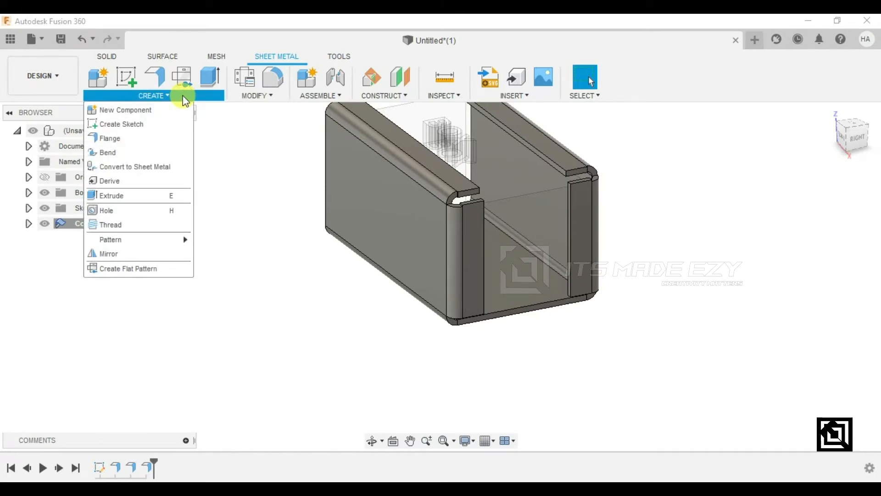
click(183, 95)
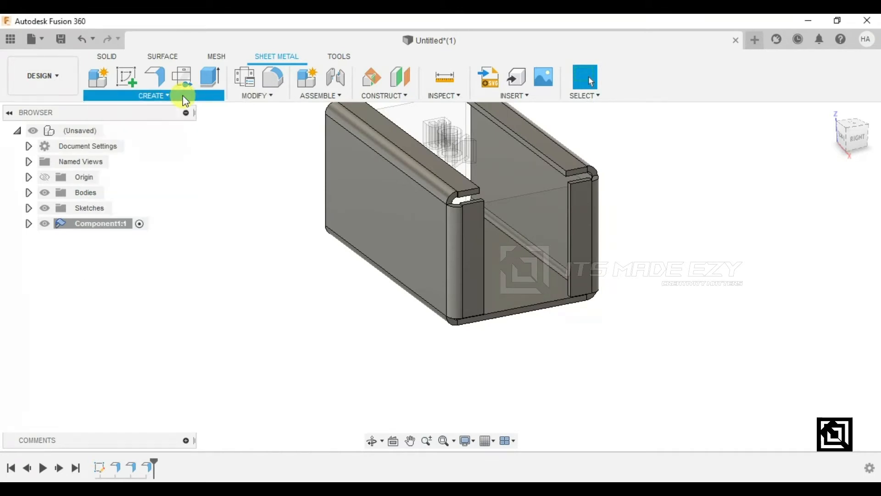
click(210, 77)
scroll(528, 184, up, 5)
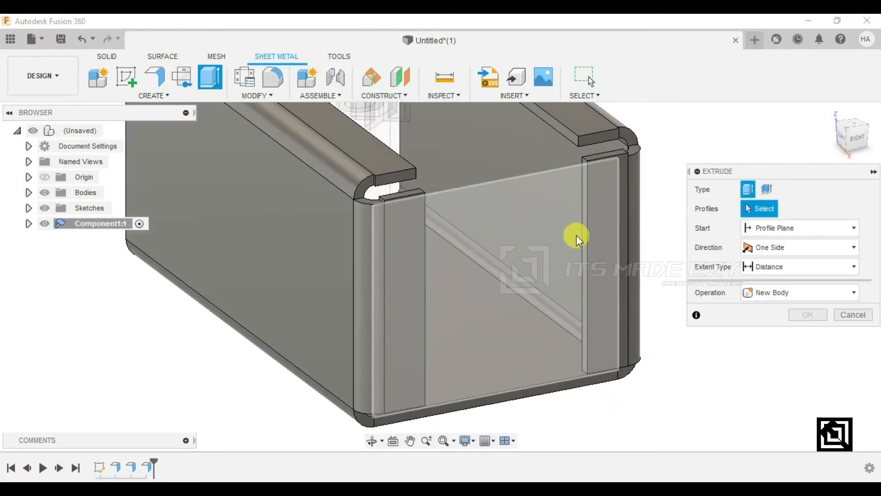
click(584, 218)
drag(571, 222, 530, 227)
shift+middle_drag(528, 265, 566, 291)
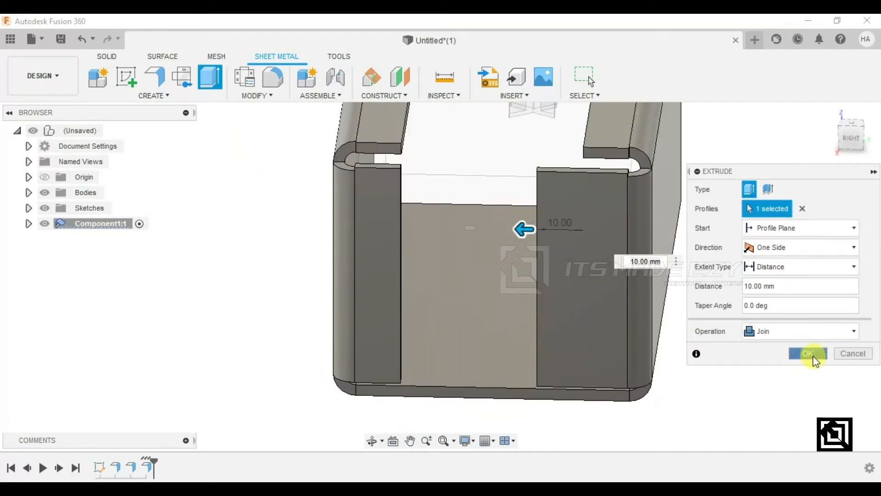
click(812, 354)
Extrude the inner end face of the opposite vertical end flange 10 mm, joined to the body.
shift+middle_drag(407, 257, 364, 211)
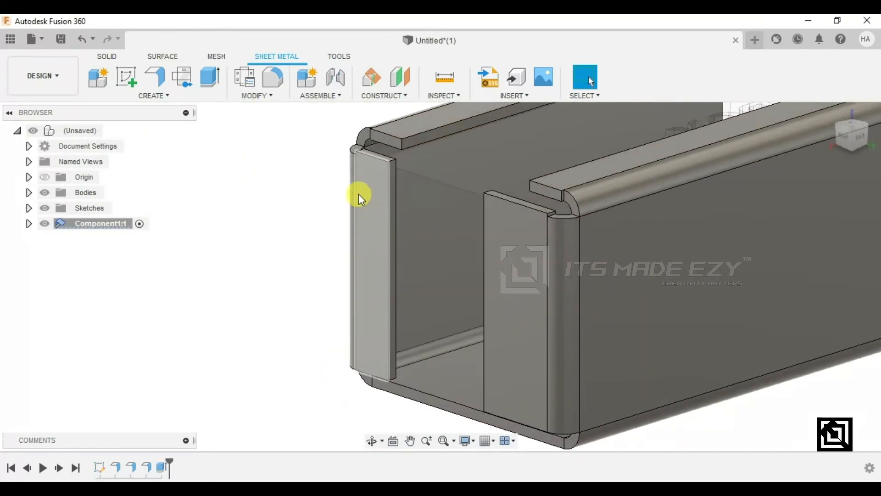
click(209, 77)
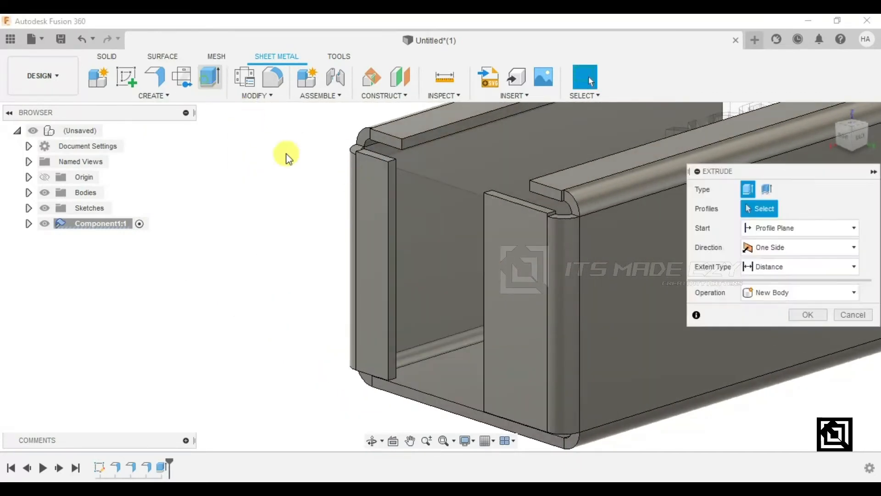
click(392, 217)
drag(422, 234, 439, 234)
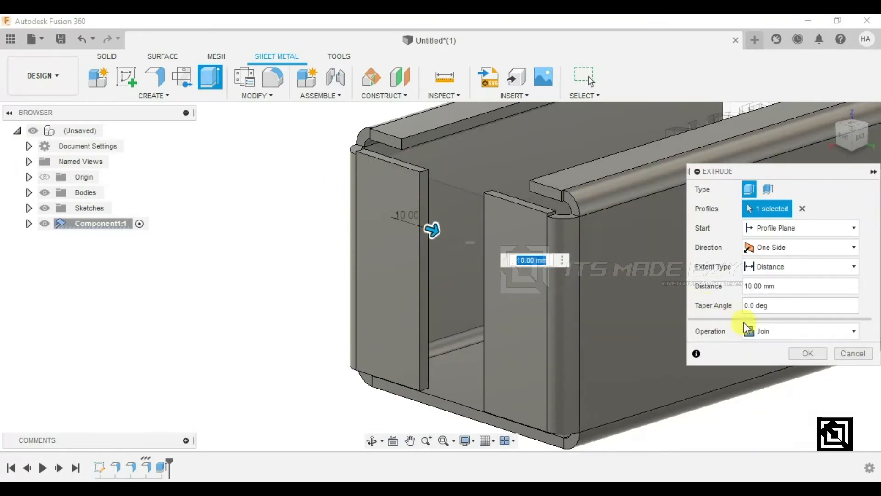
click(800, 353)
Fillet the four inner corner edges at both ends of the two top flanges with a constant radius of 5 mm.
scroll(505, 271, down, 3)
shift+middle_drag(464, 260, 415, 159)
click(273, 78)
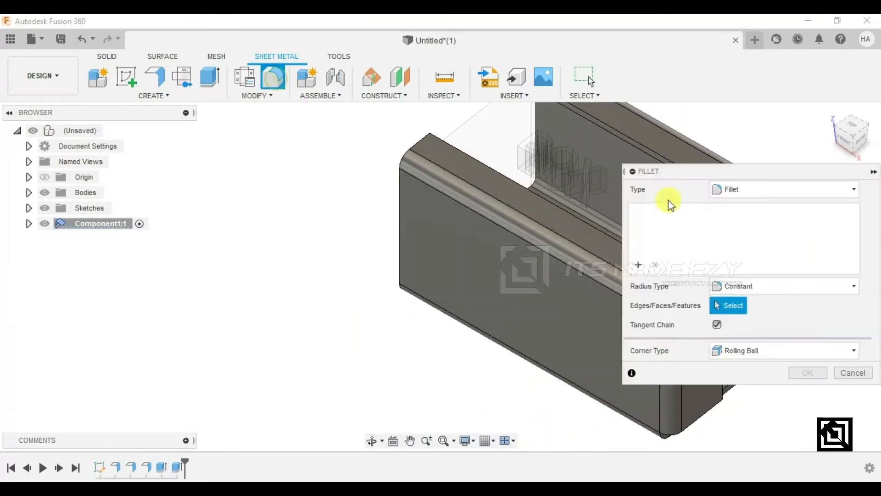
scroll(327, 225, down, 3)
scroll(584, 213, up, 6)
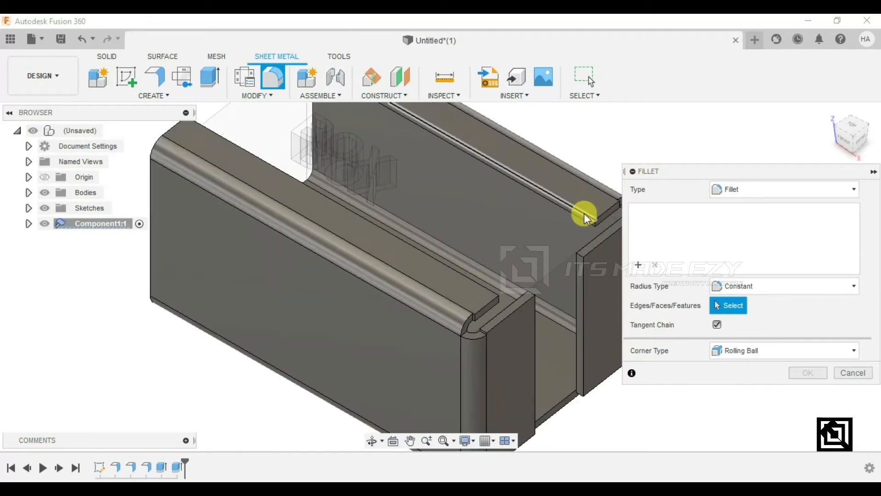
click(600, 228)
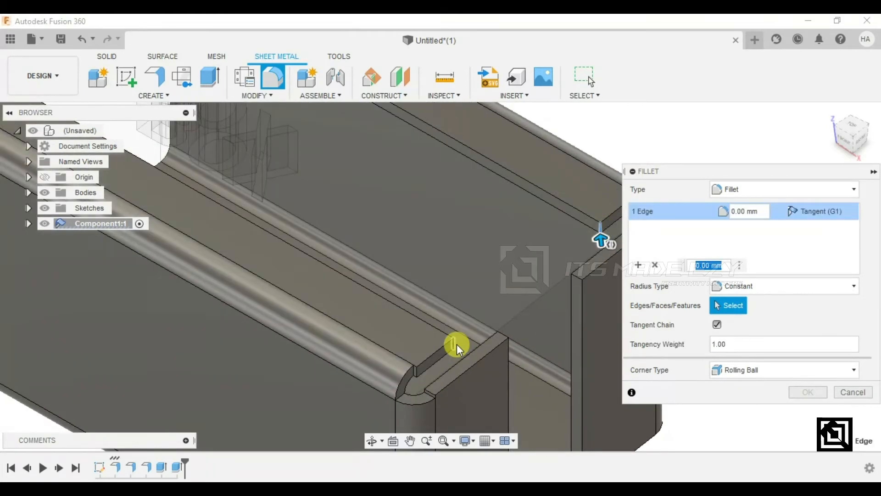
click(458, 345)
scroll(456, 343, down, 5)
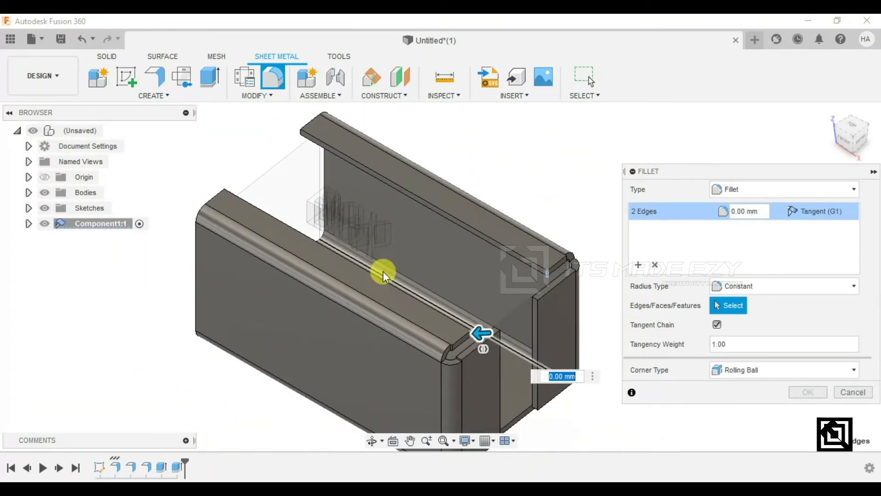
scroll(303, 151, up, 5)
click(341, 173)
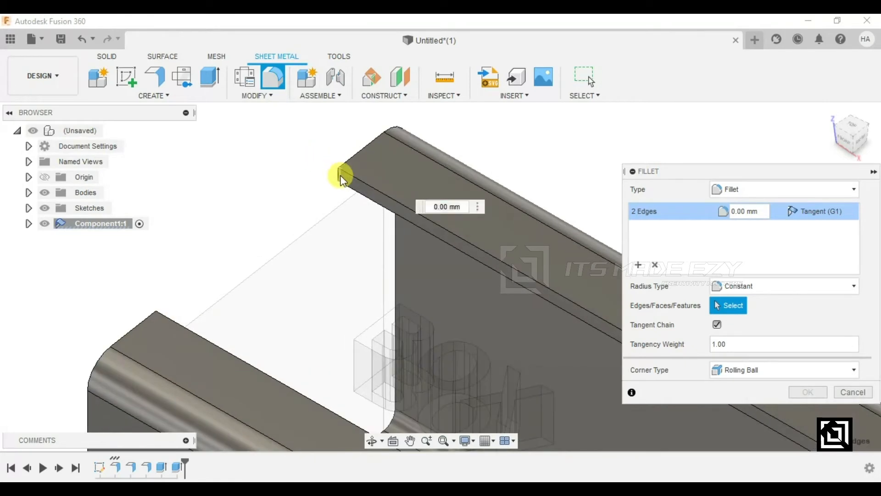
click(155, 317)
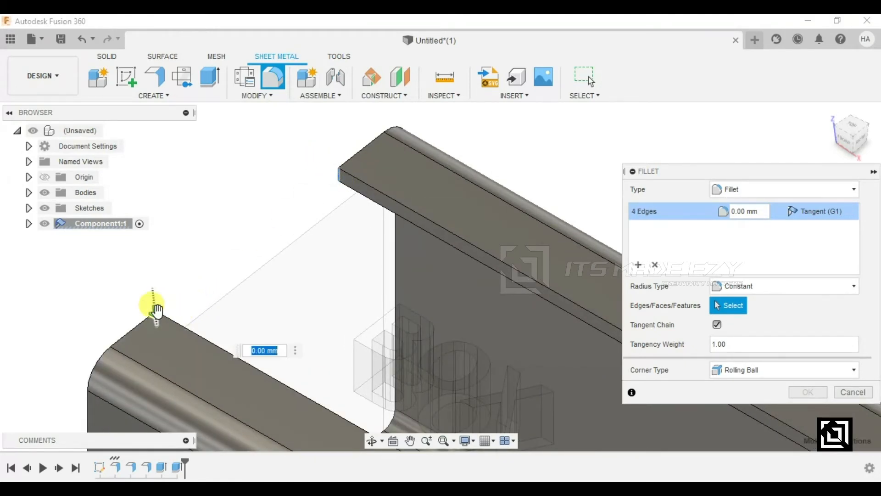
drag(155, 318, 157, 320)
scroll(198, 232, down, 3)
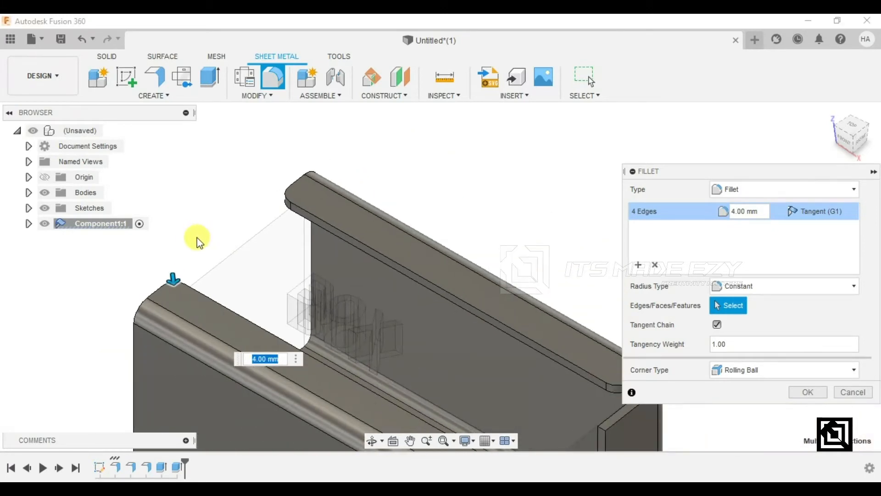
drag(174, 275, 173, 274)
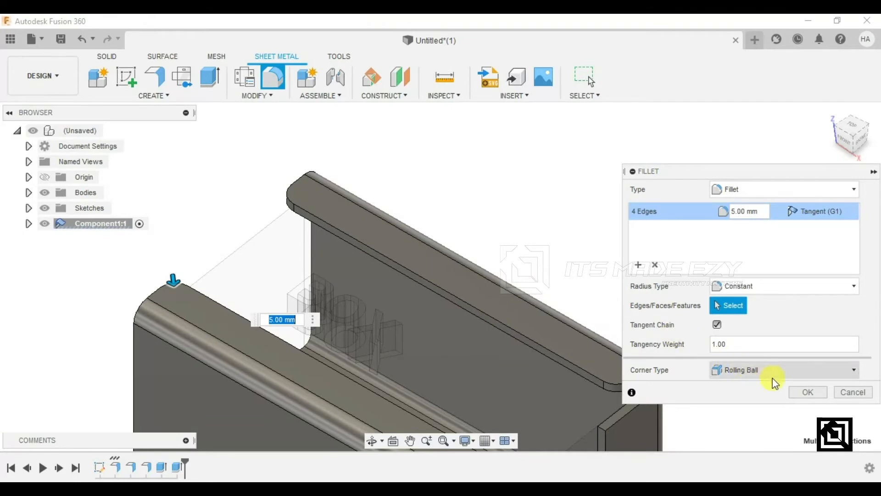
click(808, 391)
Edit the side-wall flange feature and reduce its height to bring the top flanges down toward the solid block.
scroll(587, 232, down, 5)
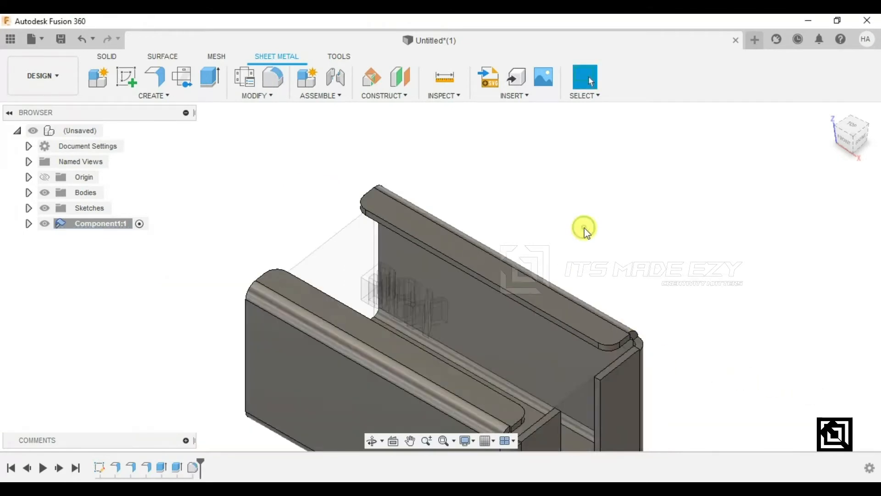
shift+middle_drag(561, 252, 709, 202)
scroll(535, 282, up, 5)
scroll(533, 275, down, 1)
click(162, 467)
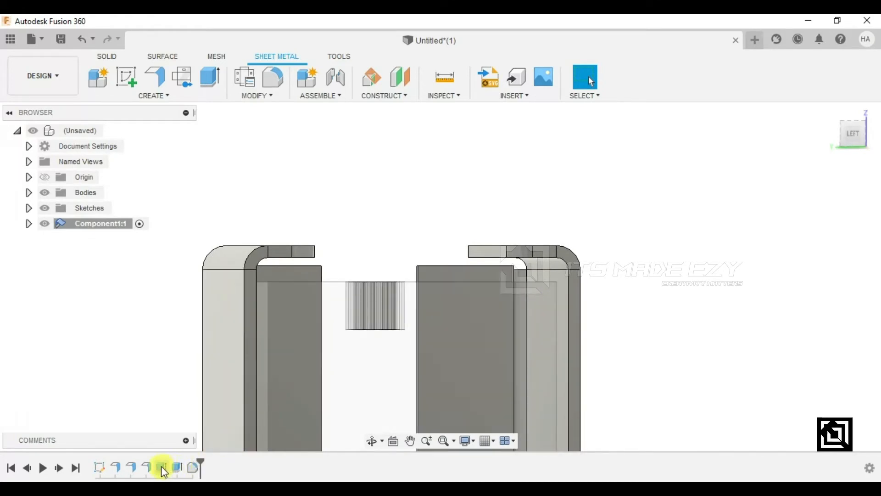
click(148, 468)
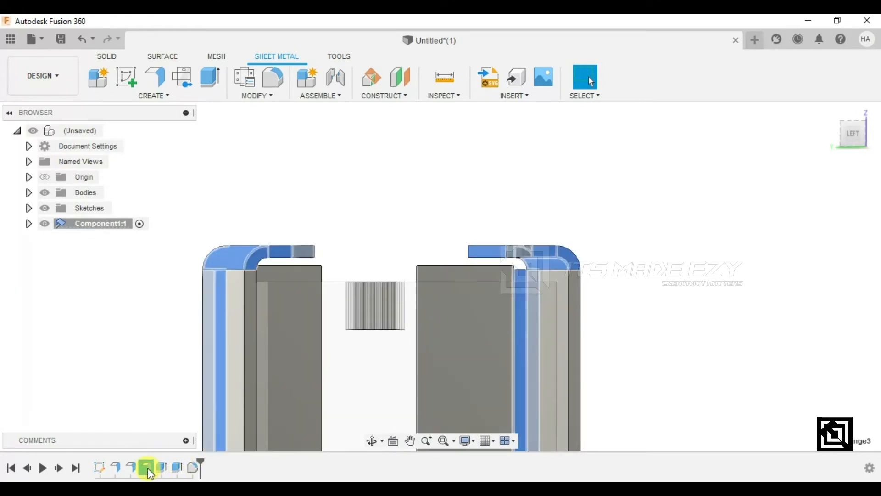
click(133, 468)
right_click(133, 467)
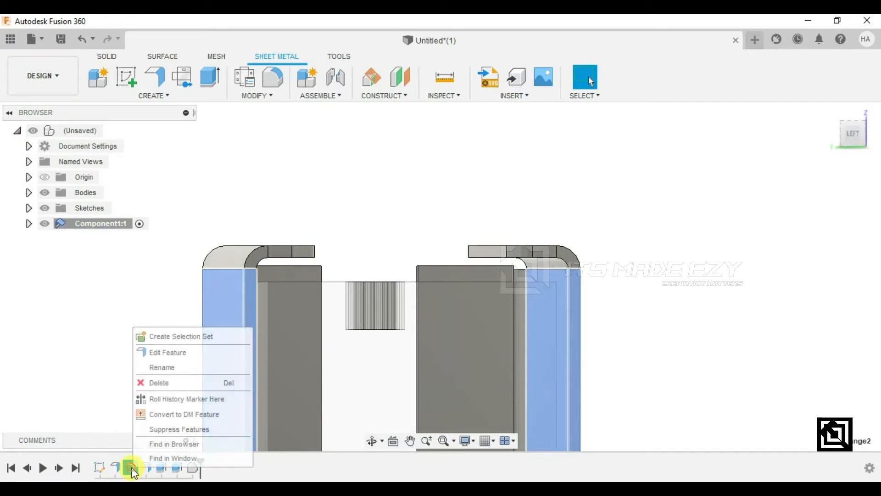
click(160, 353)
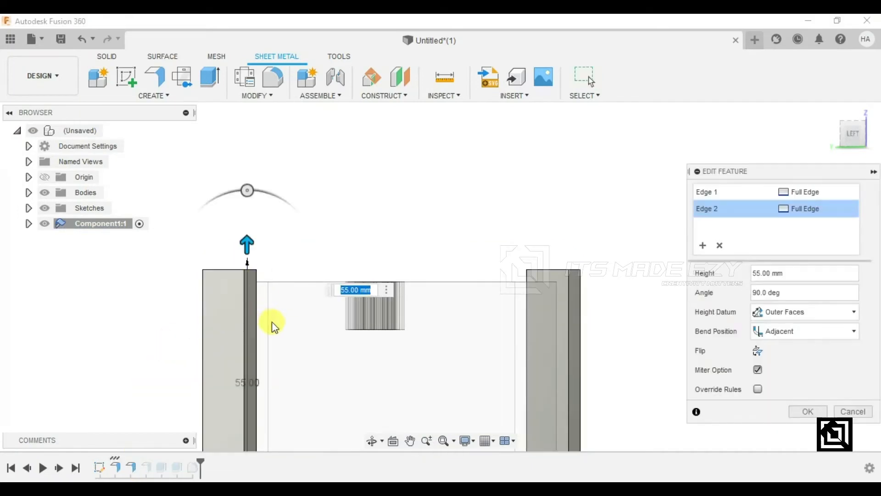
key(Return)
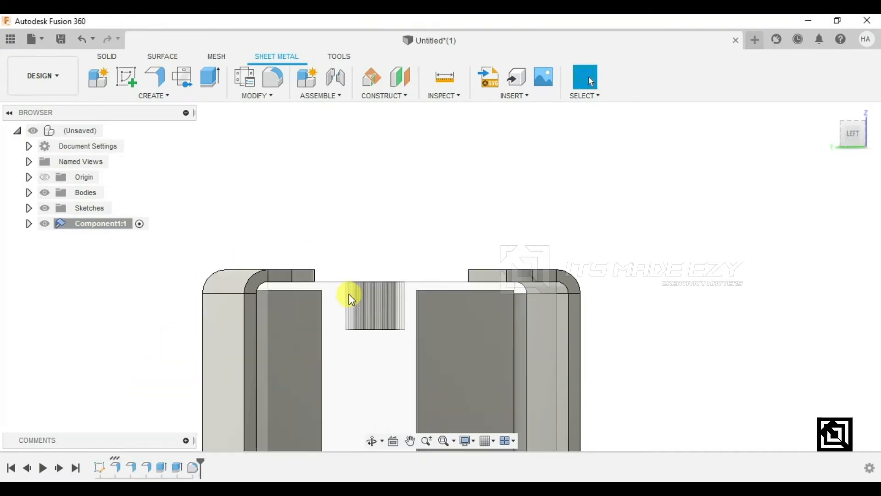
Set the height of the two side-wall flanges to 52 mm, keeping the 90 degree angle.
scroll(517, 264, up, 2)
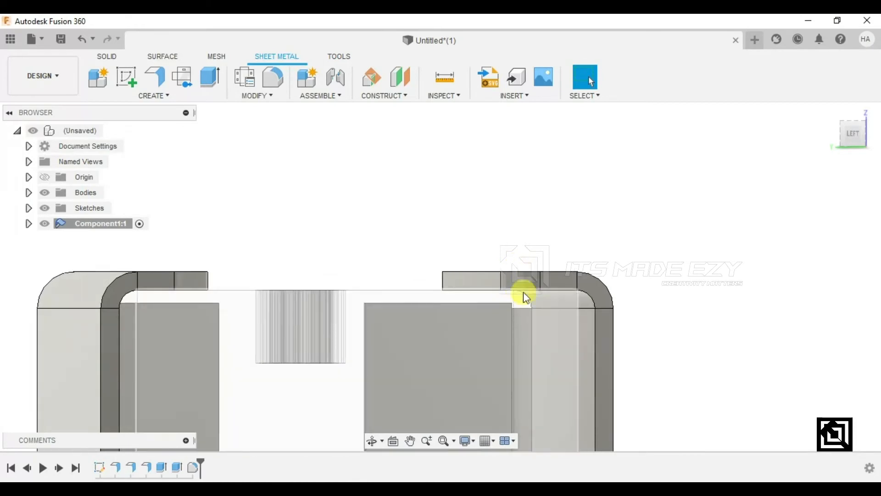
click(855, 145)
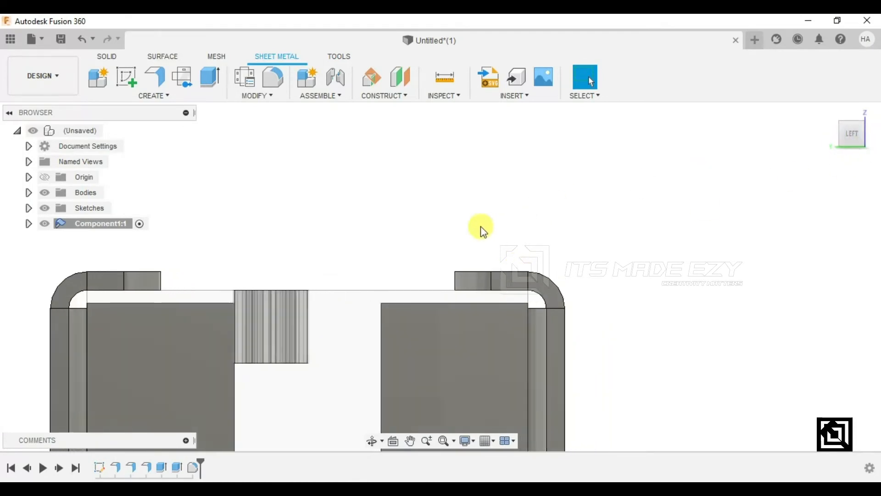
scroll(84, 313, up, 3)
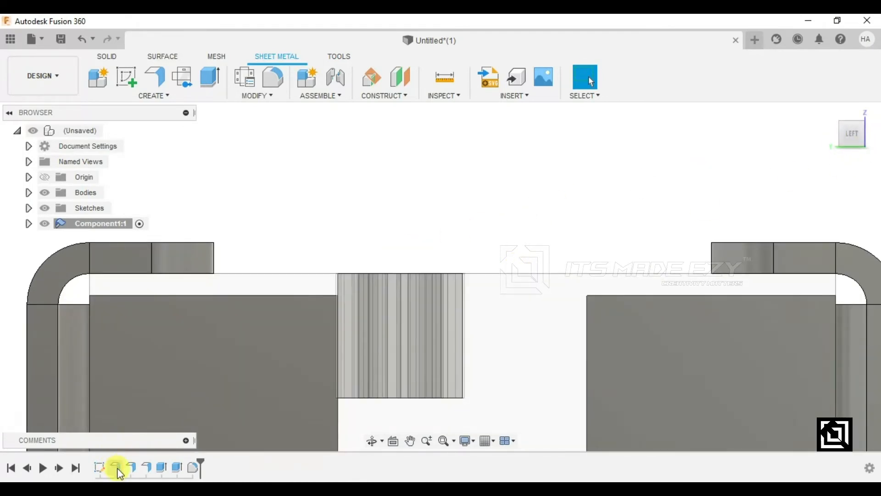
right_click(129, 473)
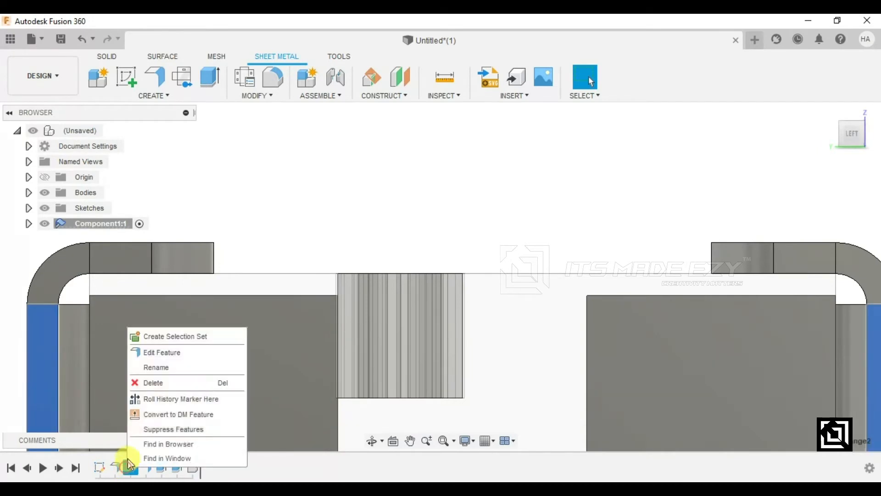
click(160, 349)
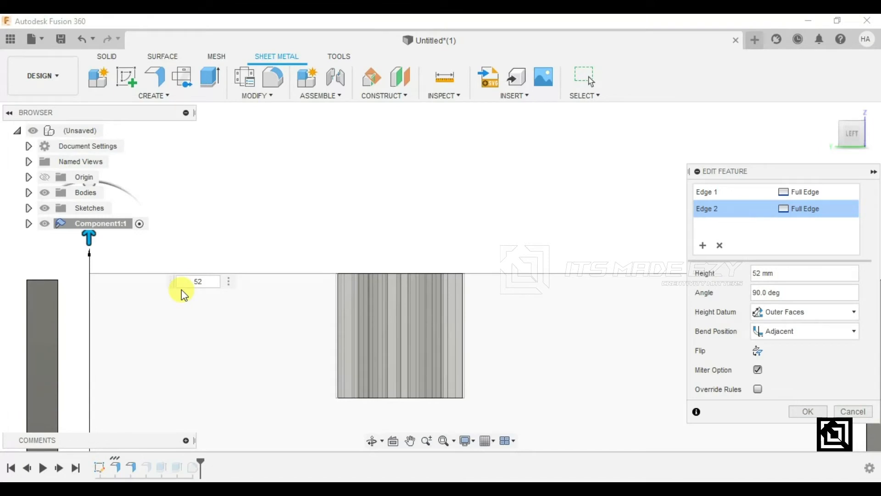
key(Return)
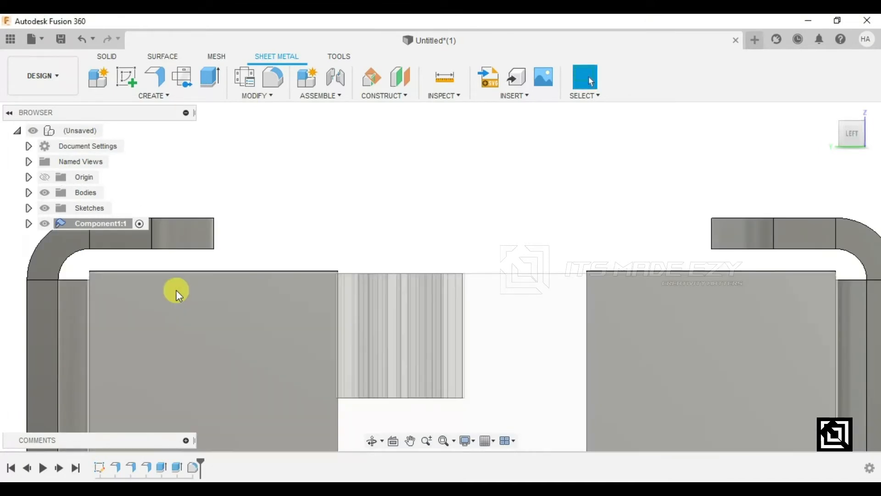
scroll(176, 290, up, 4)
scroll(176, 291, down, 5)
scroll(177, 290, down, 3)
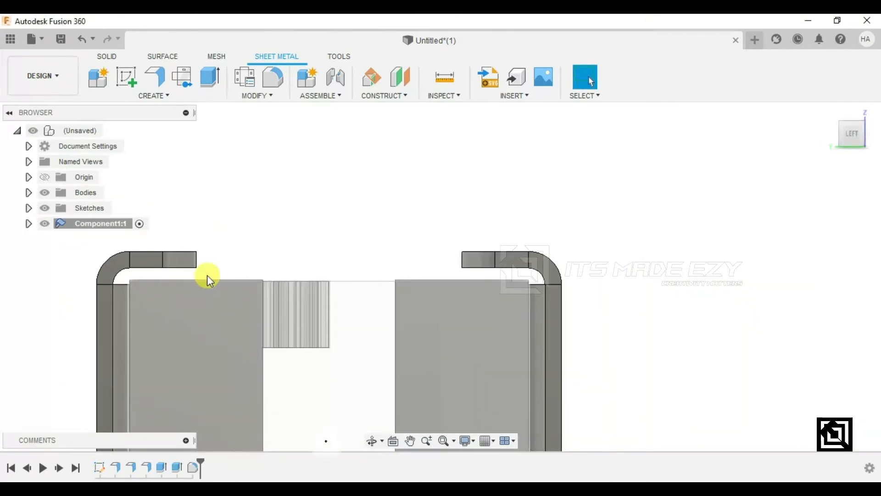
scroll(489, 202, down, 2)
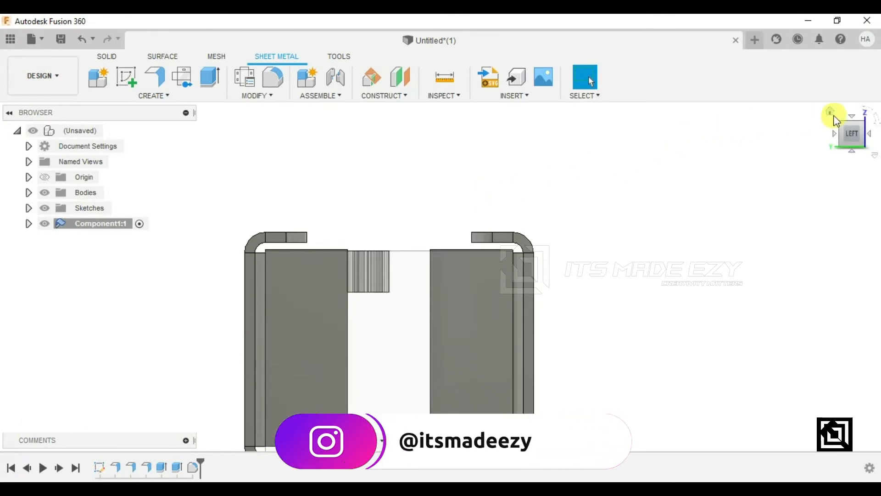
Unfold the six bends of both side walls, top flanges and end flanges, with the inner base face as the stationary entity.
click(832, 114)
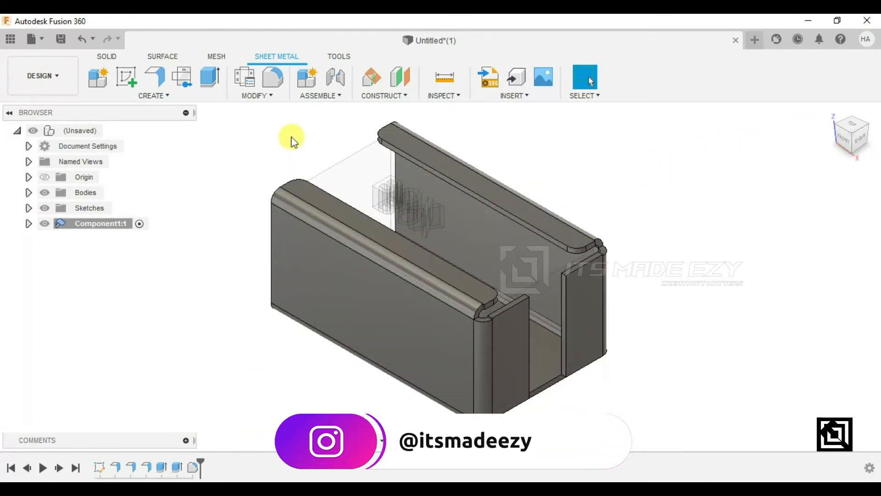
click(175, 101)
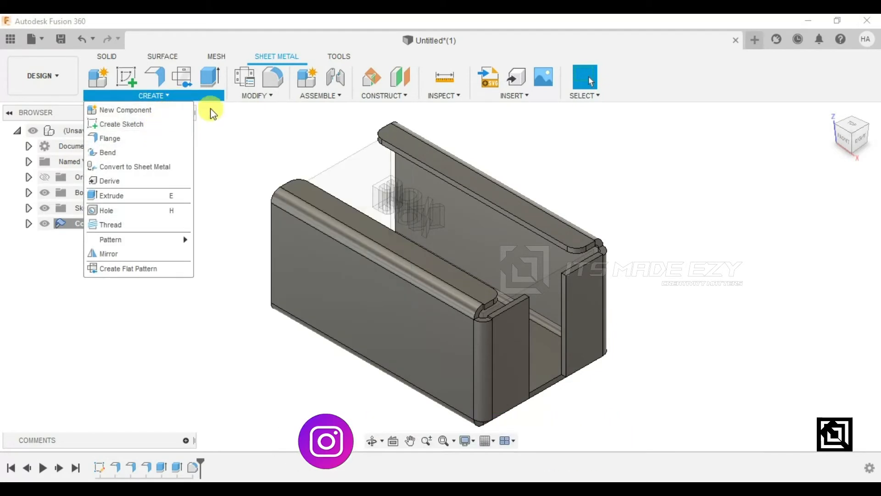
click(256, 97)
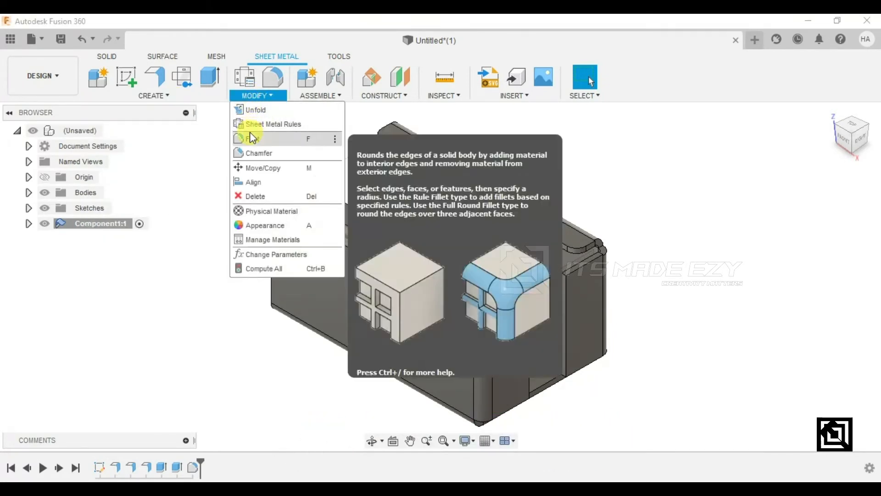
click(257, 112)
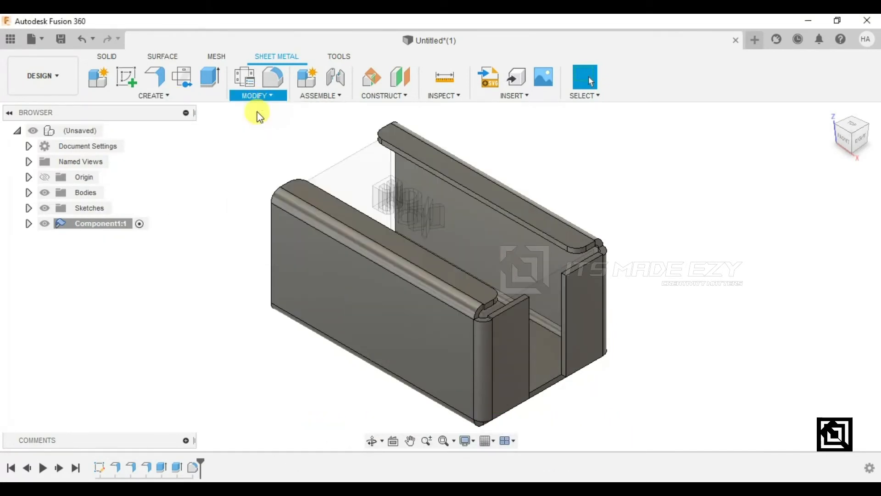
click(546, 353)
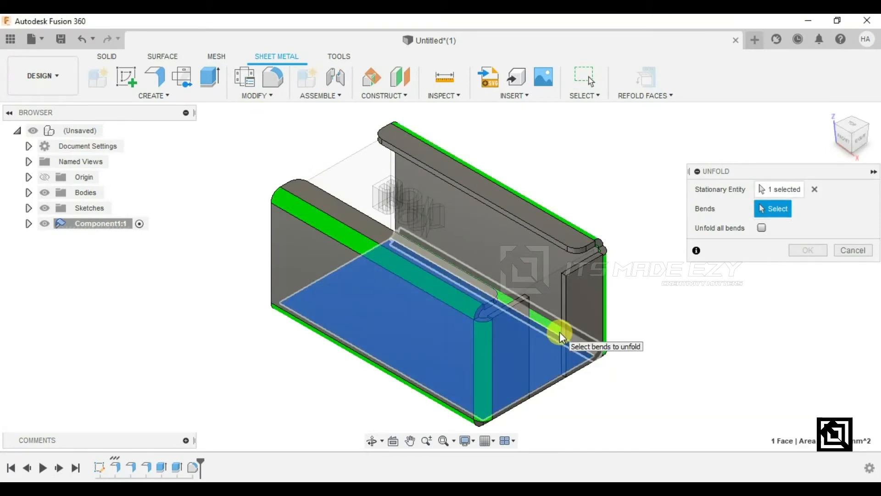
click(560, 332)
click(627, 256)
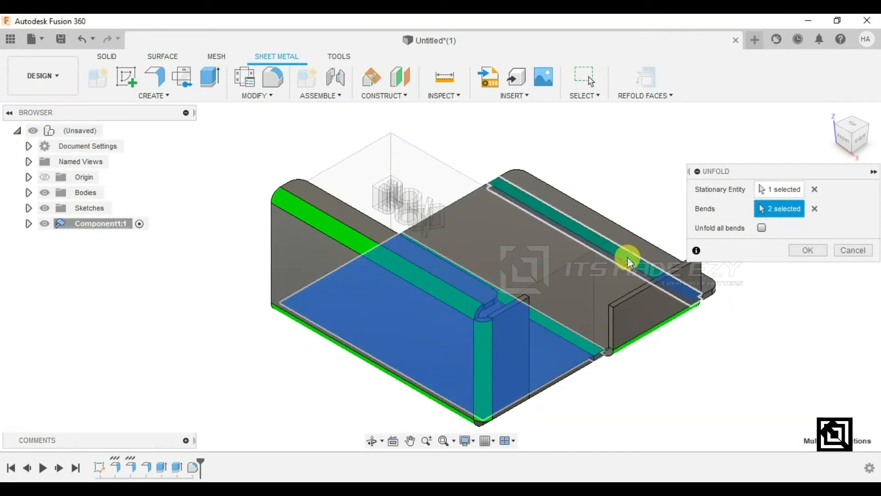
click(629, 343)
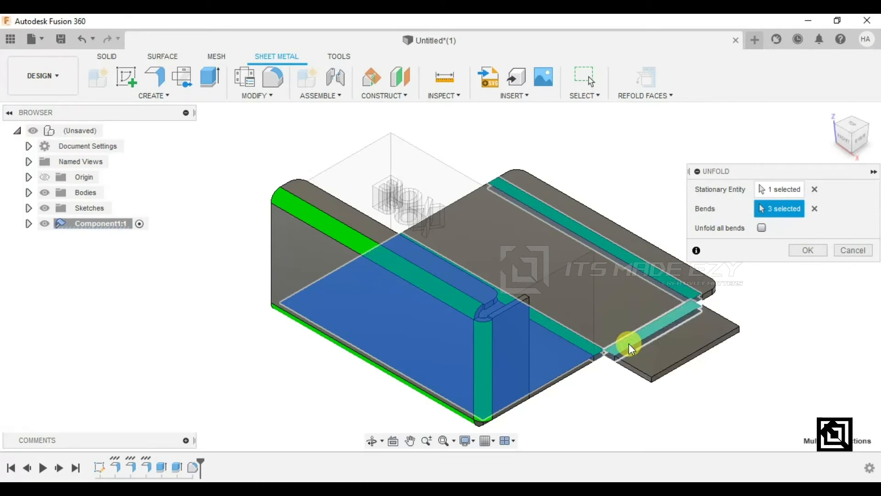
click(481, 392)
click(458, 304)
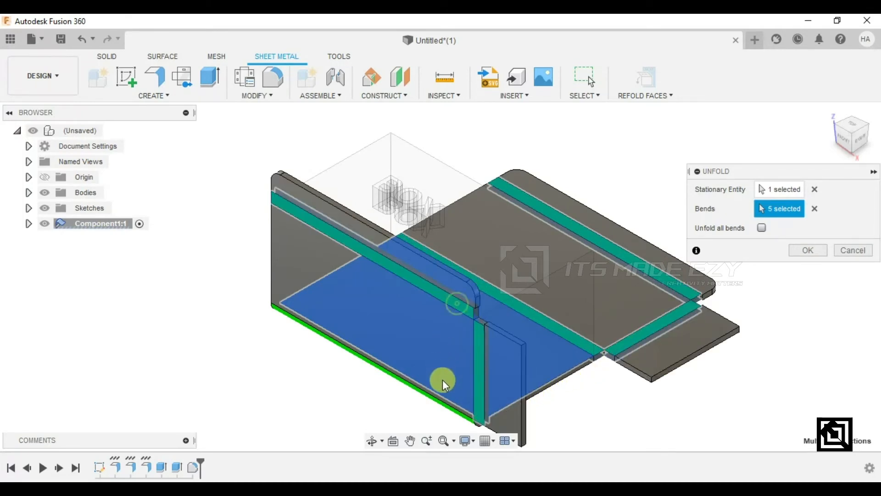
click(445, 402)
scroll(437, 280, down, 3)
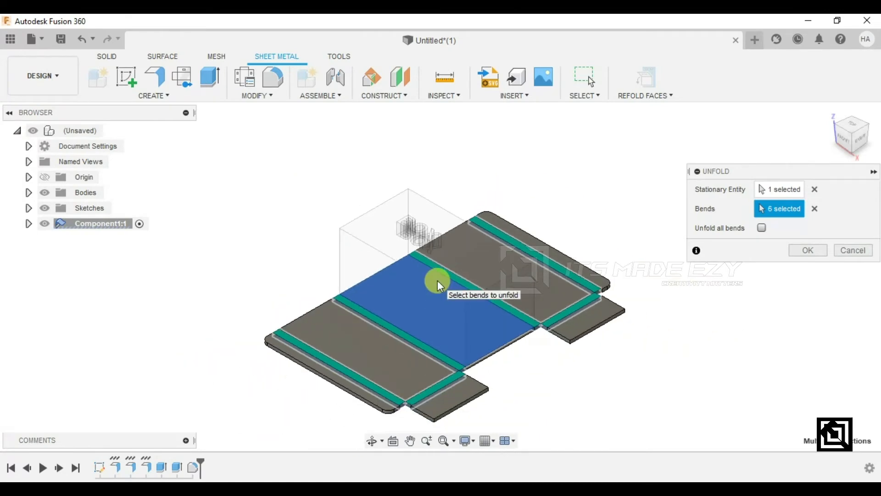
click(790, 252)
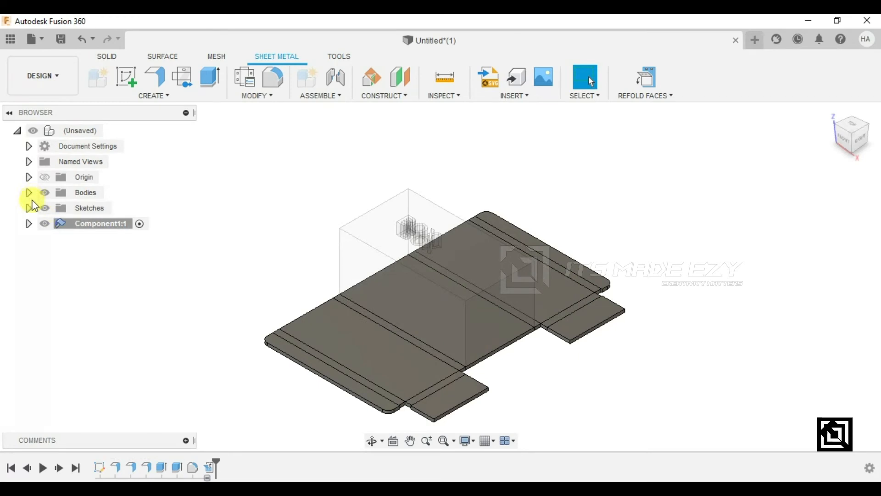
Hide the solid block's bodies and start a sketch on the base face of the unfolded sheet, turned so both side walls lie horizontally.
click(45, 193)
click(421, 294)
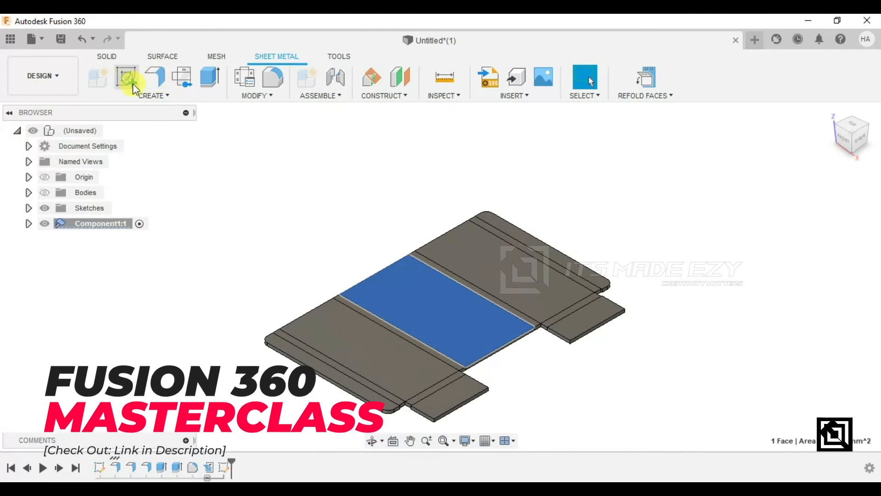
click(128, 78)
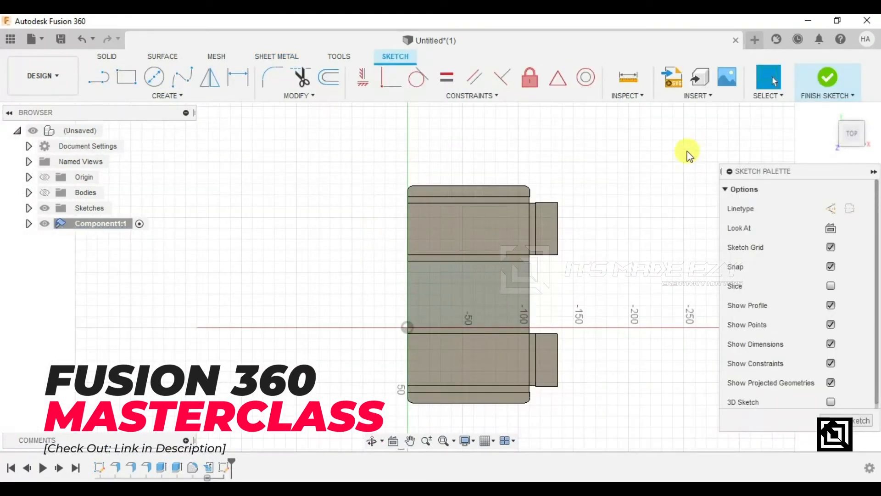
click(875, 120)
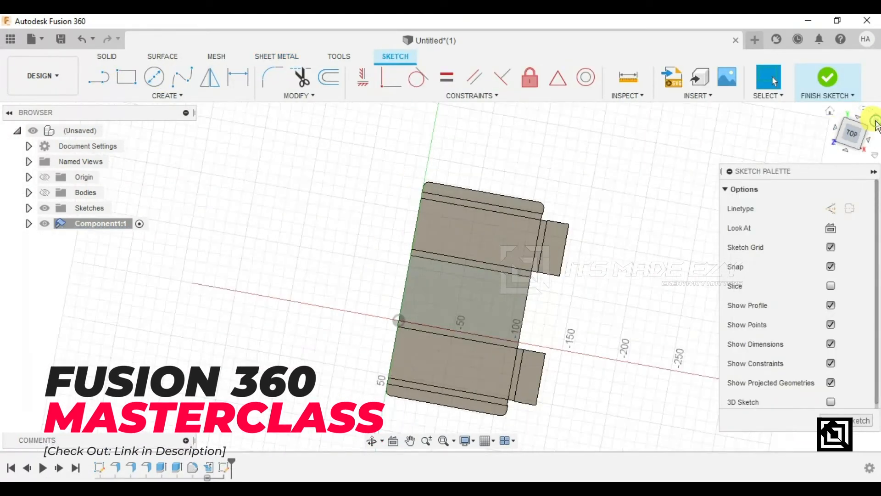
scroll(417, 295, up, 1)
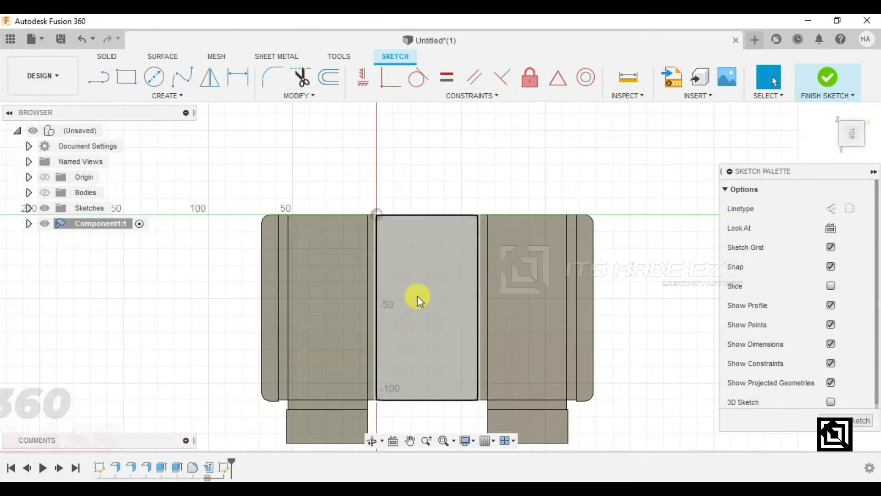
click(417, 296)
Sketch a horizontal center-to-center slot with centres about 12 mm apart near the open end of the base face.
click(130, 83)
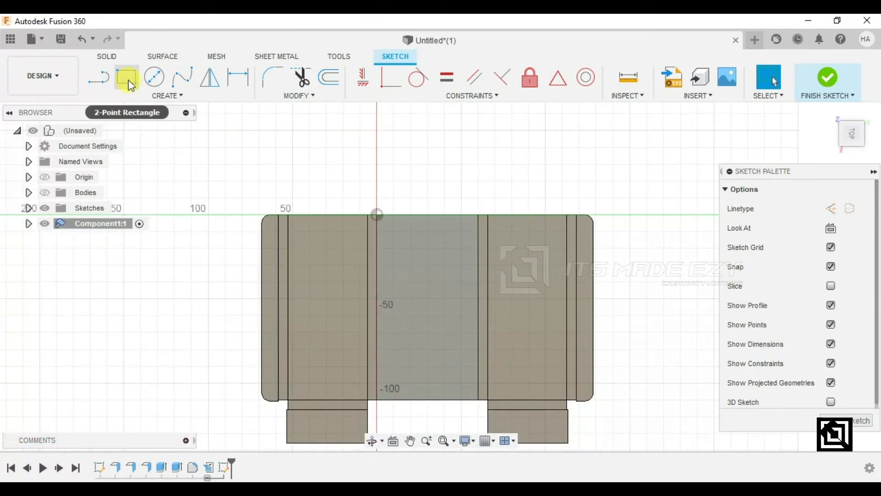
click(174, 96)
mouse_move(140, 208)
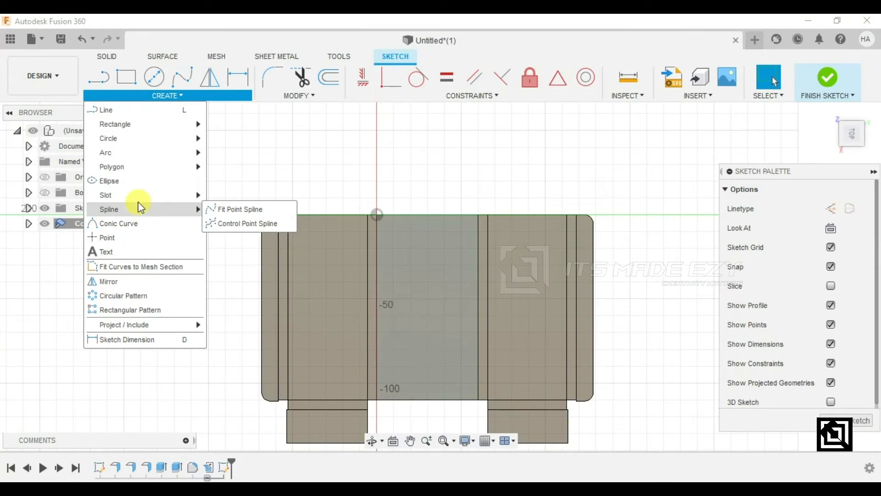
mouse_move(148, 191)
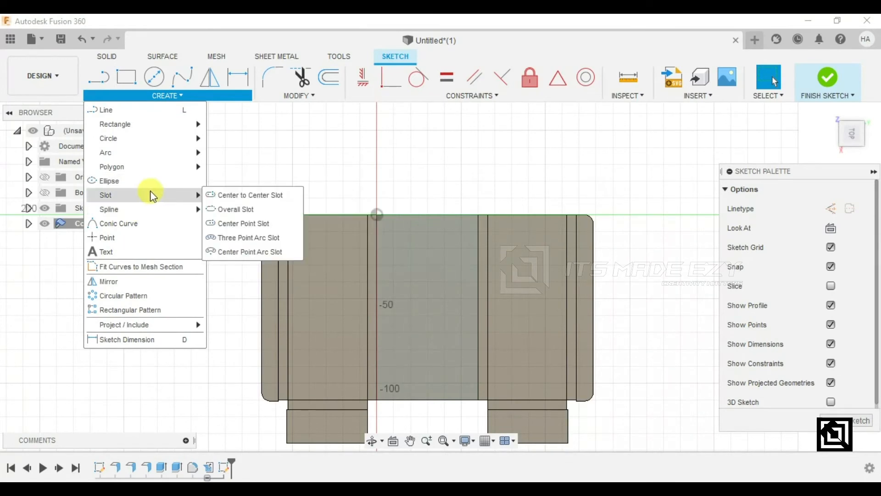
click(241, 195)
scroll(416, 242, up, 5)
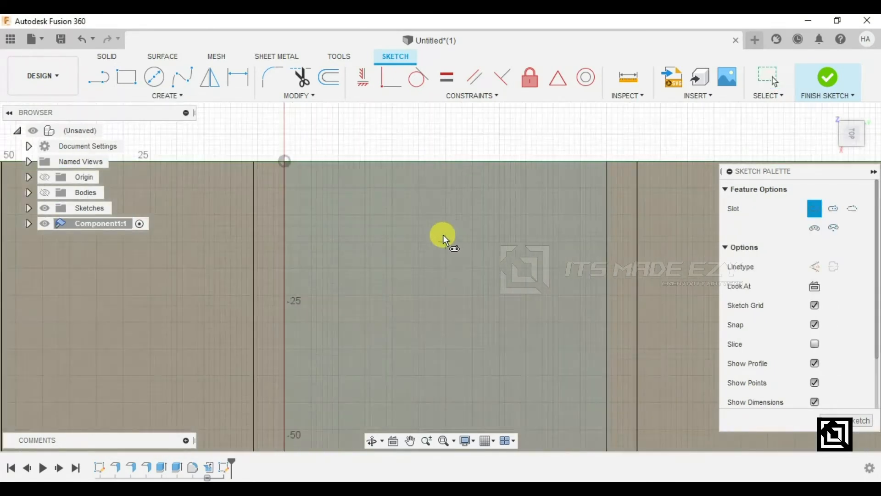
scroll(442, 235, up, 1)
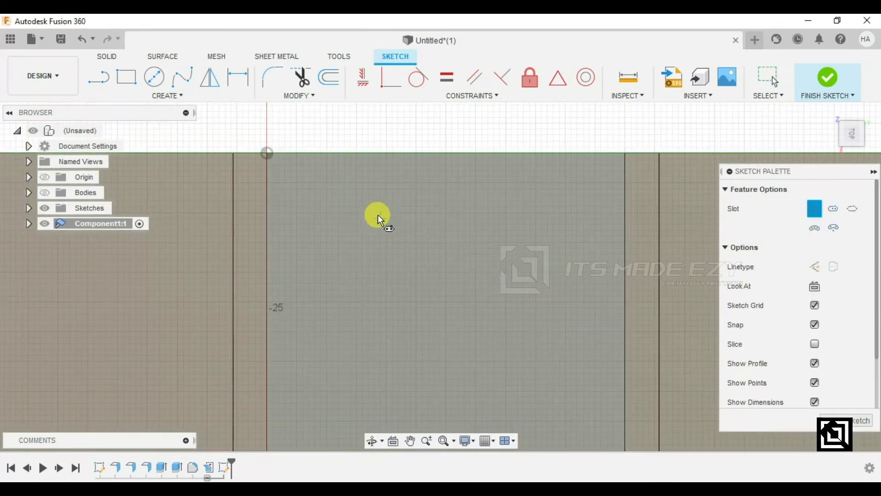
click(409, 212)
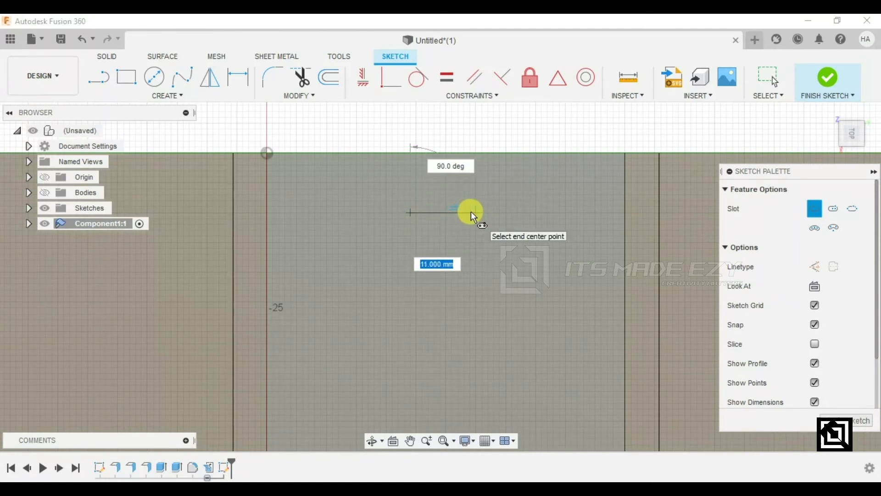
click(477, 210)
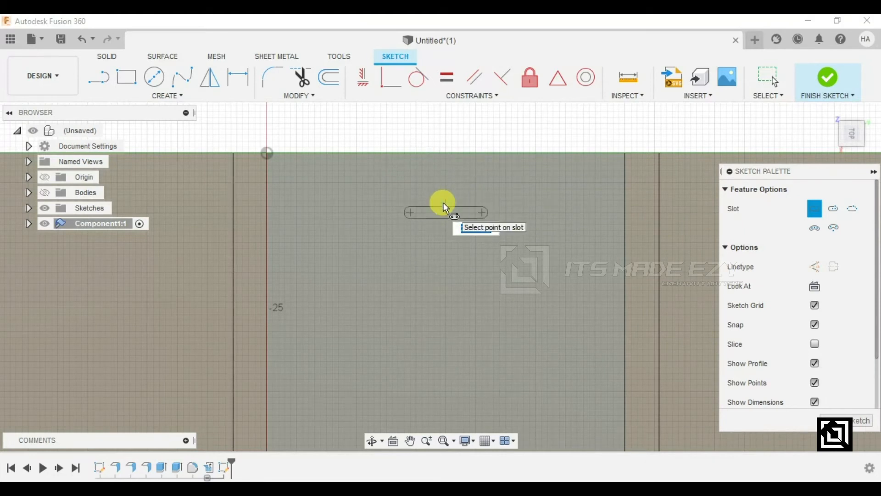
click(444, 200)
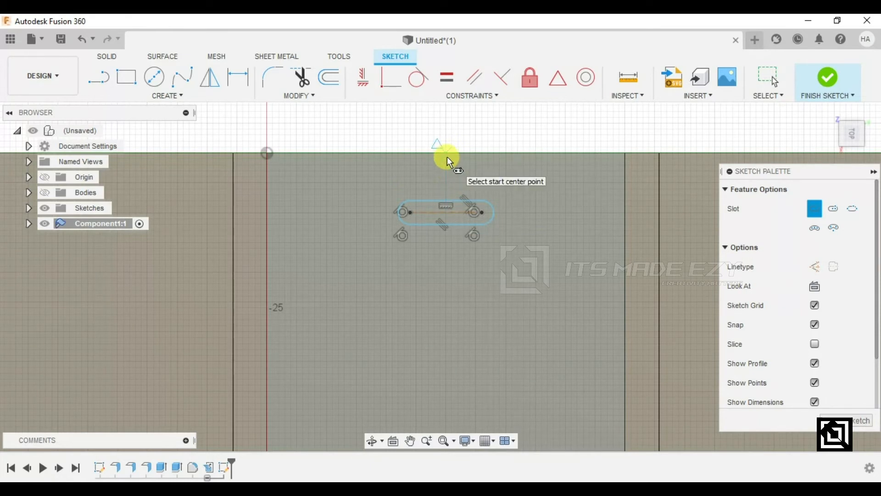
Sketch a second slot about 4 mm wide, perpendicular to the first, running from near the base's end edge to the first slot's midpoint.
click(447, 174)
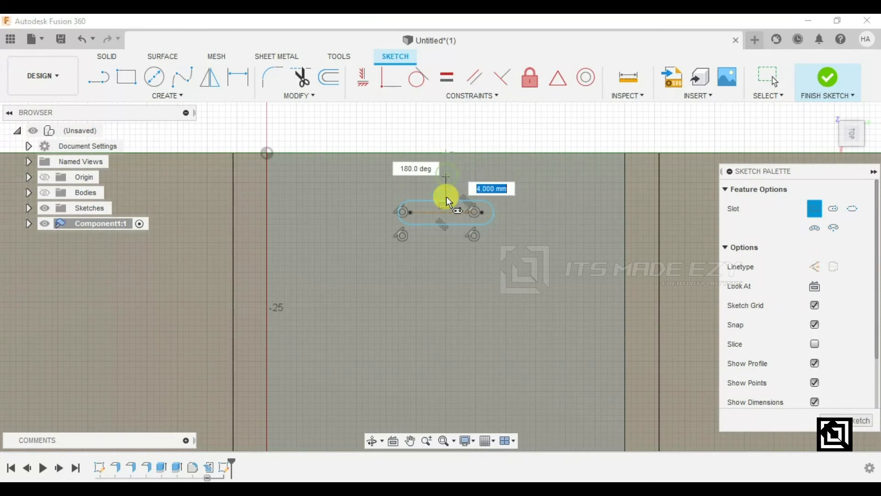
click(446, 211)
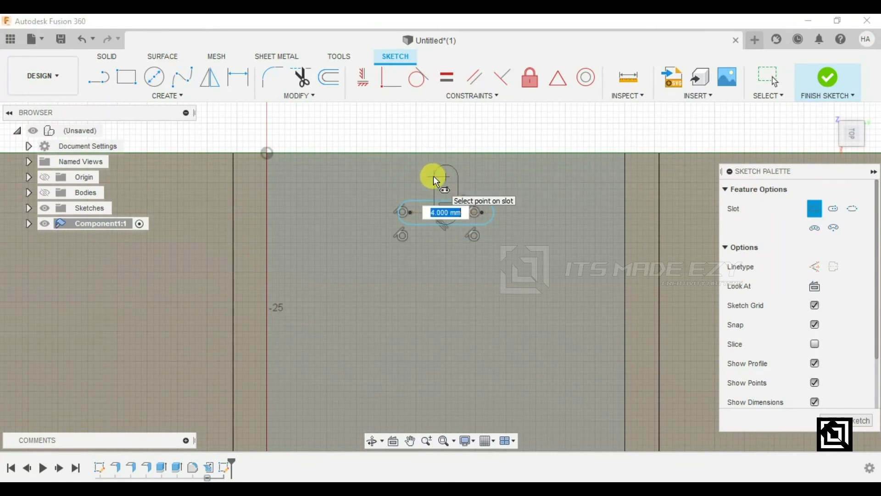
click(434, 176)
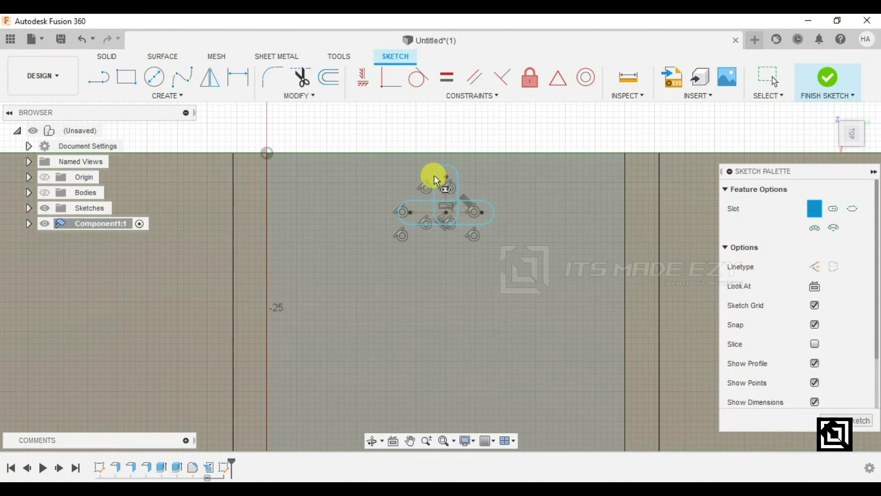
Trim the overlapping lines of the two slots into a single T-shaped outline and finish the sketch.
click(299, 76)
scroll(439, 201, up, 3)
mouse_move(438, 207)
mouse_down()
mouse_move(427, 224)
mouse_move(435, 234)
mouse_move(467, 237)
mouse_move(480, 214)
mouse_move(461, 194)
mouse_move(450, 204)
mouse_move(442, 198)
mouse_up()
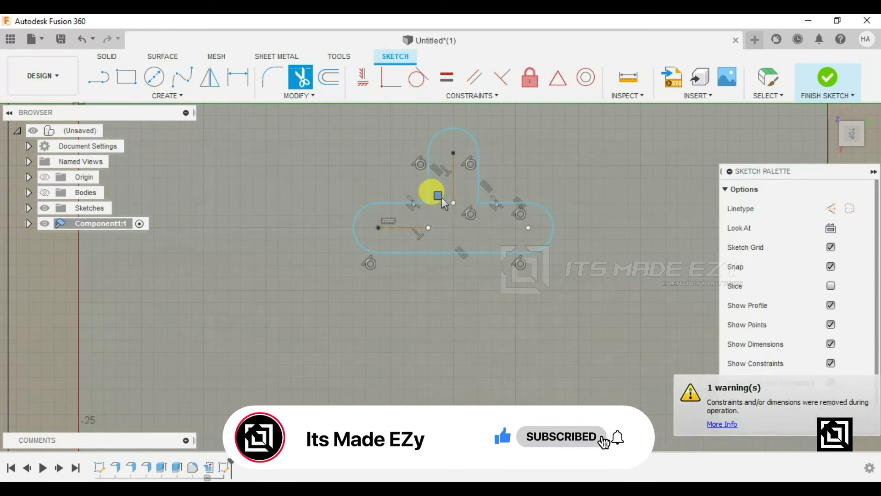
click(827, 77)
Extrude the T-shaped profile -5 mm as a cut through the flat base.
click(457, 217)
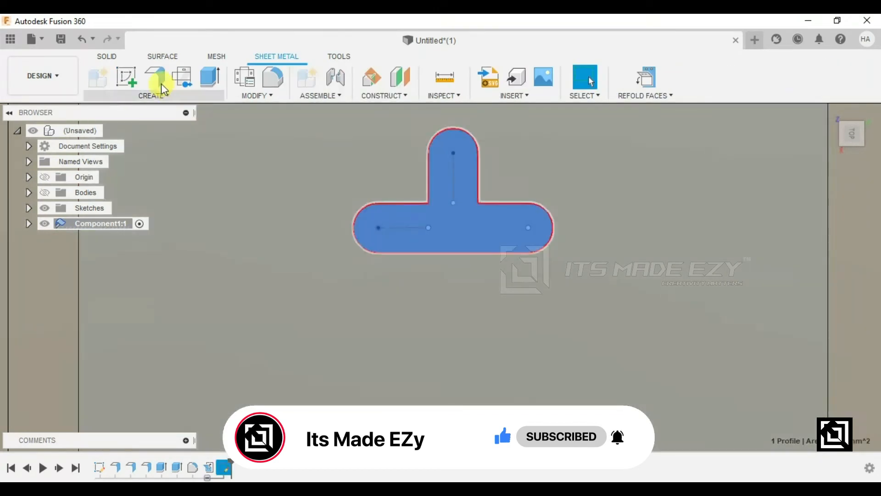
click(211, 84)
click(457, 229)
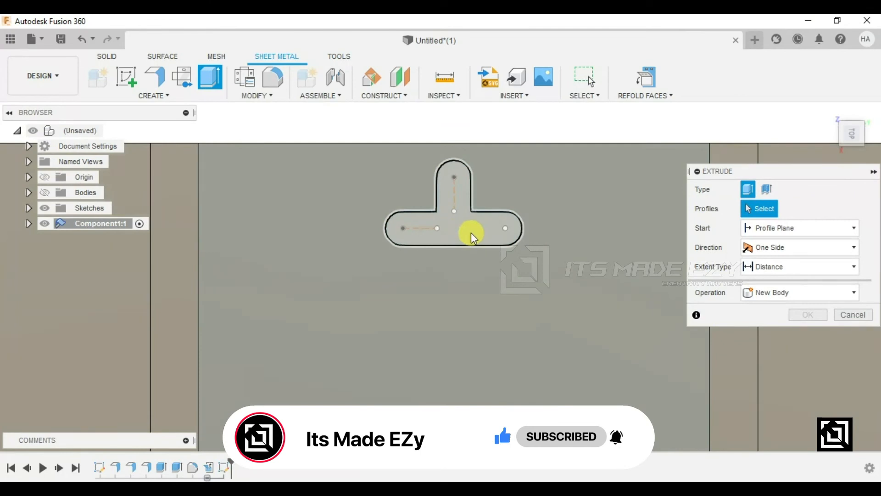
click(471, 233)
shift+middle_drag(480, 236, 450, 270)
drag(444, 239, 458, 205)
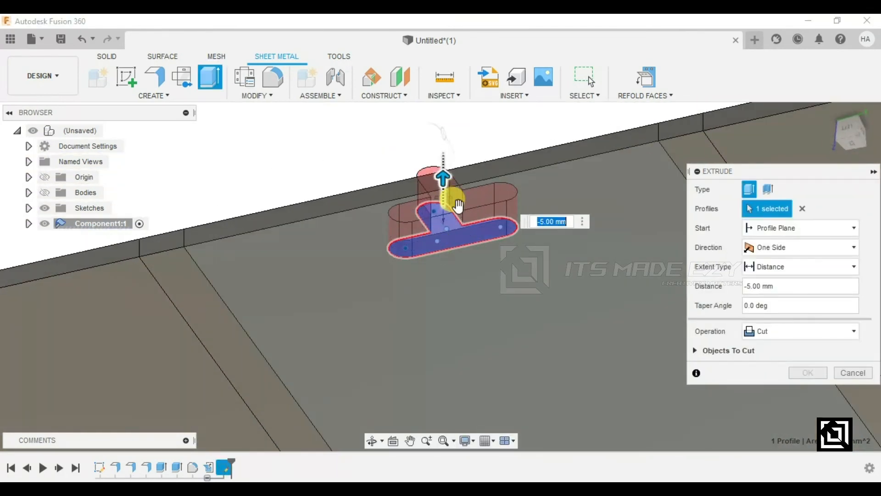
click(808, 373)
scroll(404, 235, down, 5)
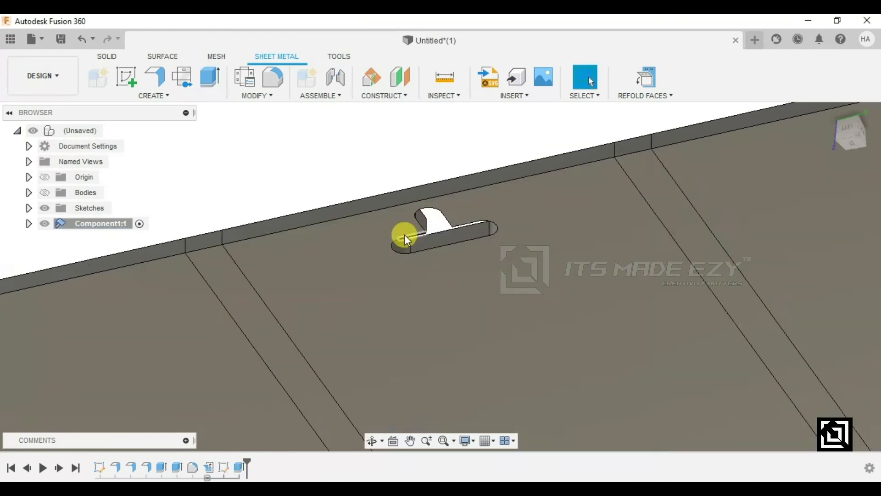
shift+middle_drag(404, 235, 531, 165)
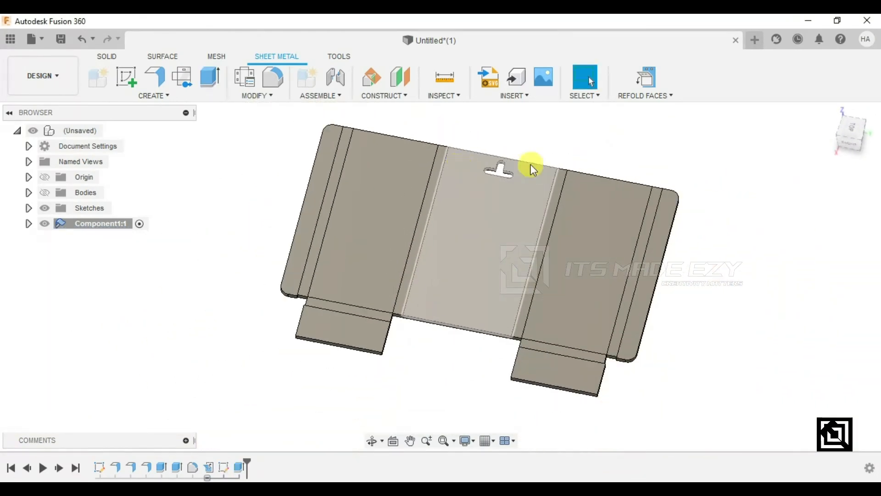
click(832, 112)
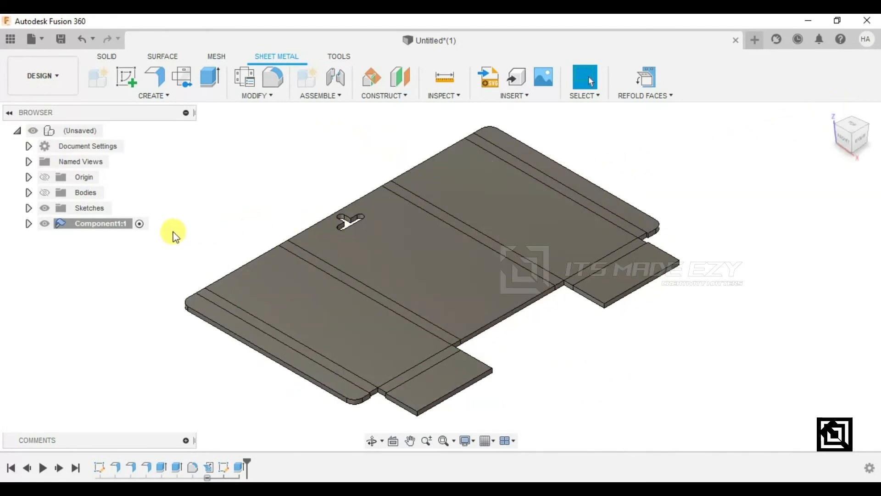
click(255, 95)
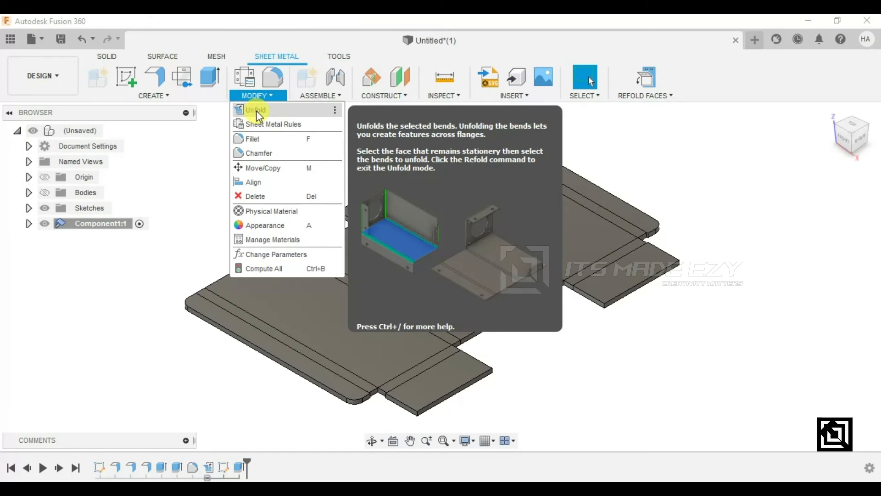
click(256, 111)
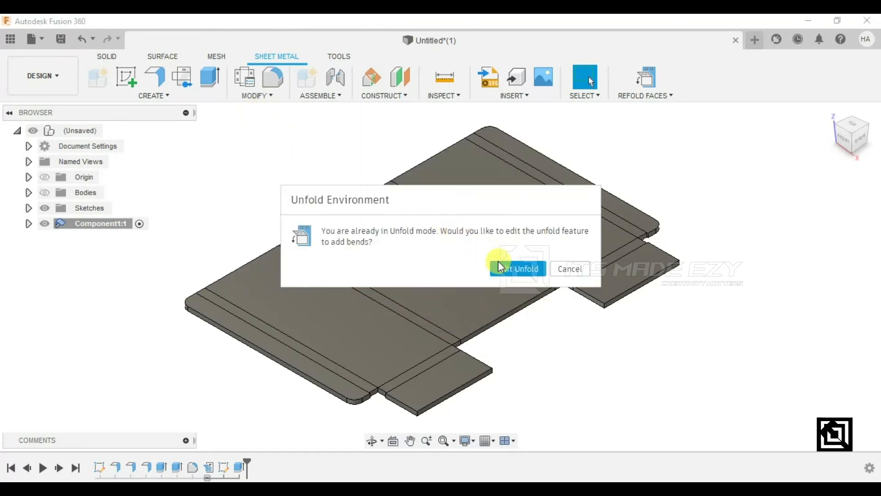
click(523, 275)
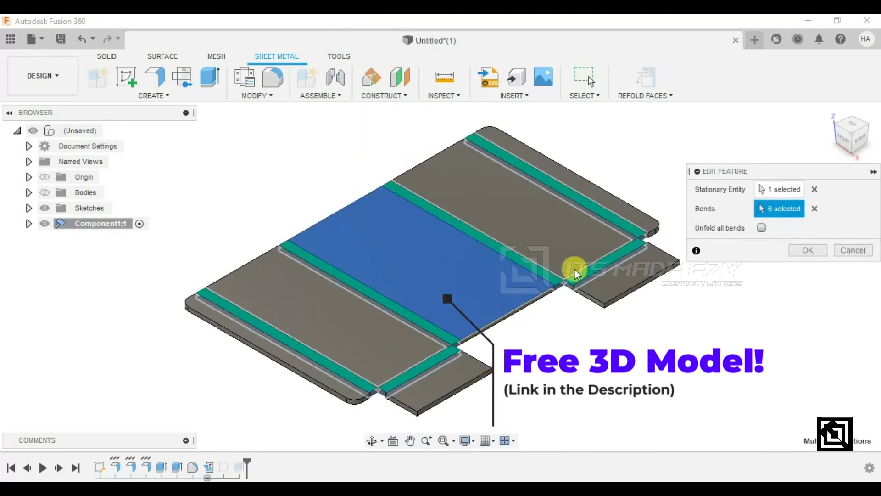
click(815, 208)
click(815, 189)
click(844, 250)
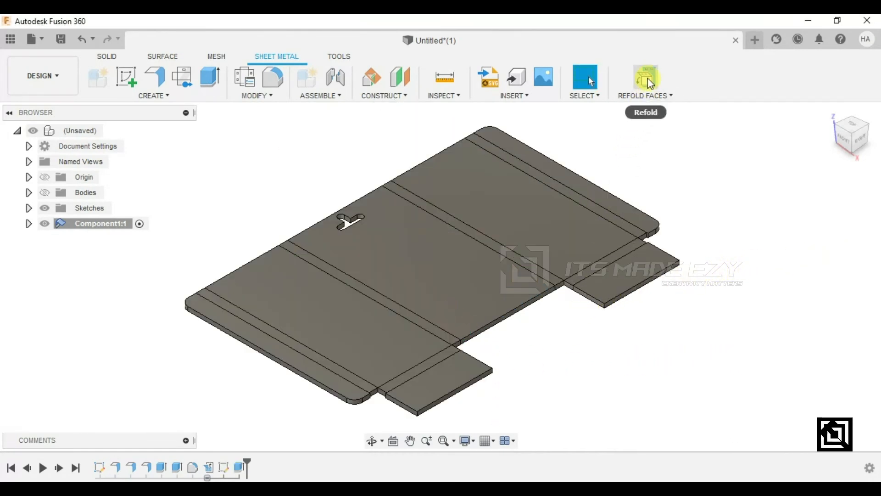
Refold the sheet metal faces into the box shape and show the solid block's bodies again.
click(648, 90)
shift+middle_drag(595, 257, 661, 260)
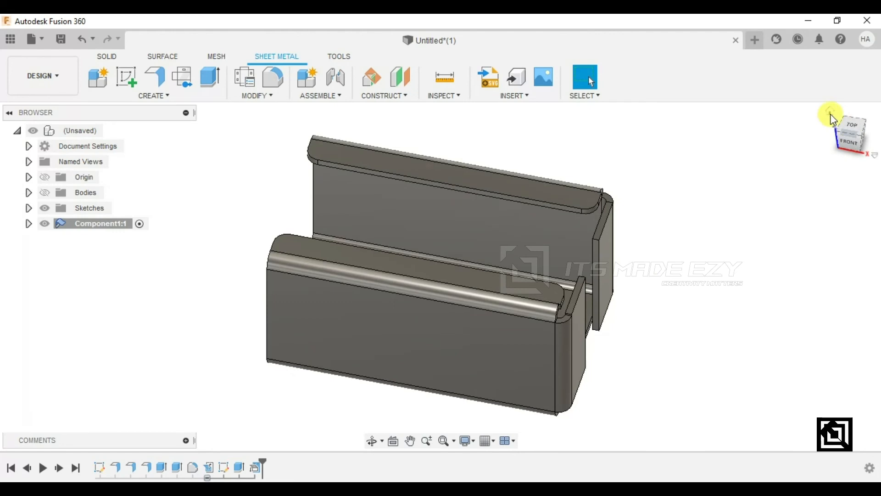
click(839, 130)
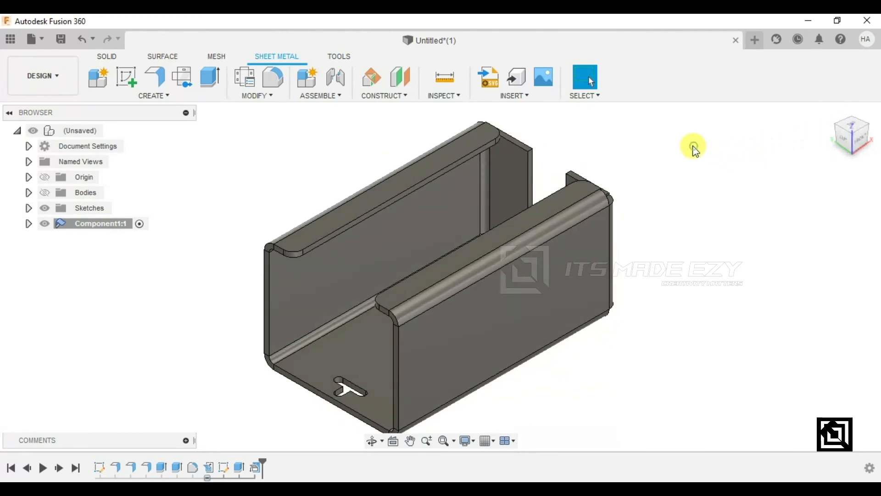
click(44, 192)
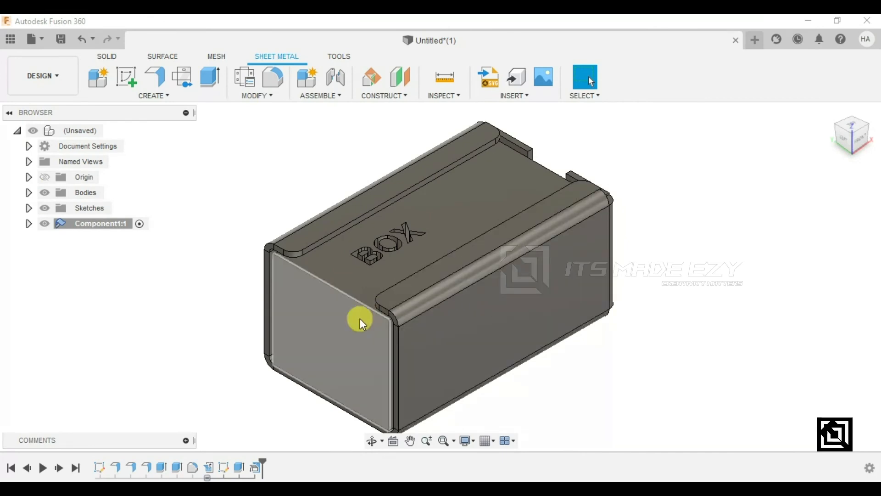
Try the plastic appearance Polymide (Kapton) on the solid block engraved with BOX, and apply PEEK to it instead.
click(29, 192)
right_click(72, 208)
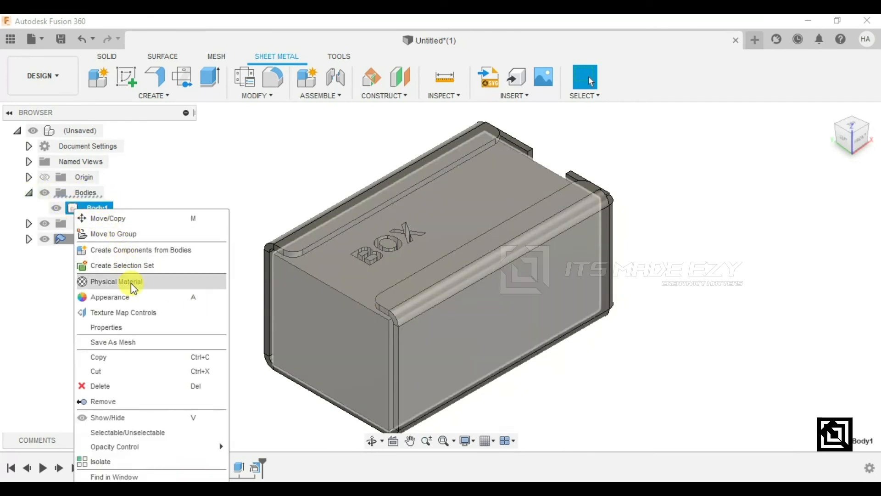
click(131, 298)
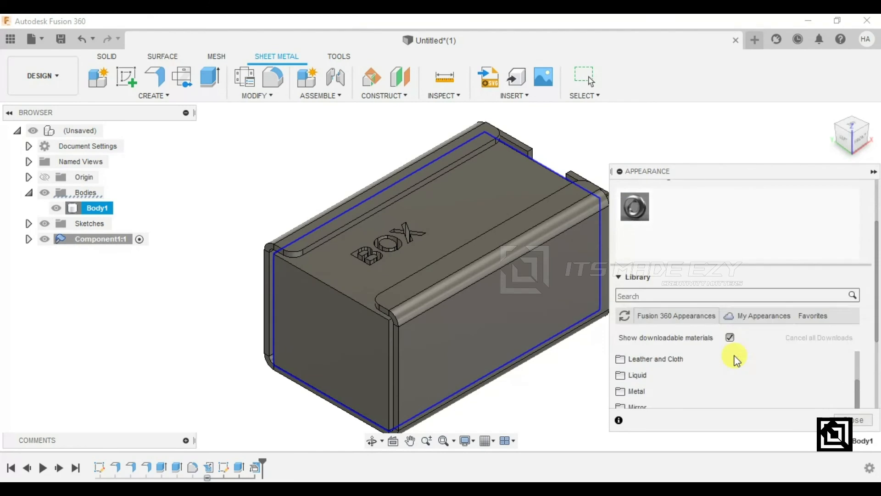
scroll(679, 359, down, 3)
click(639, 378)
click(656, 393)
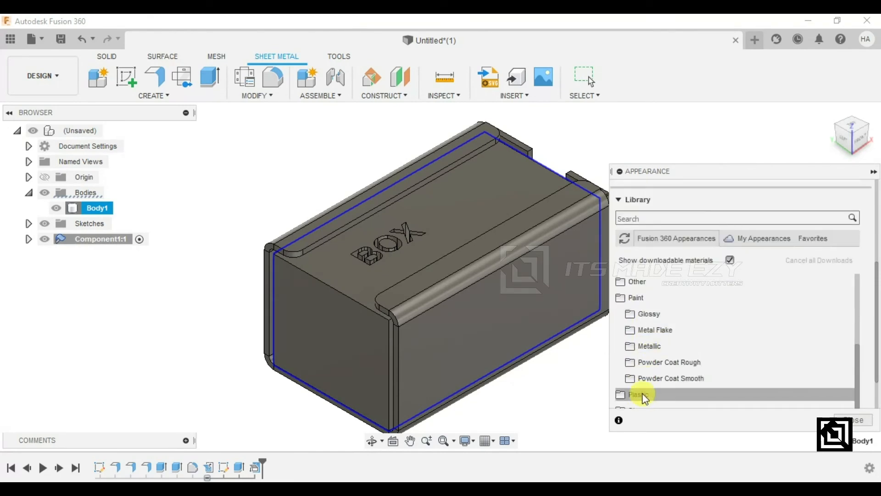
scroll(675, 330, down, 3)
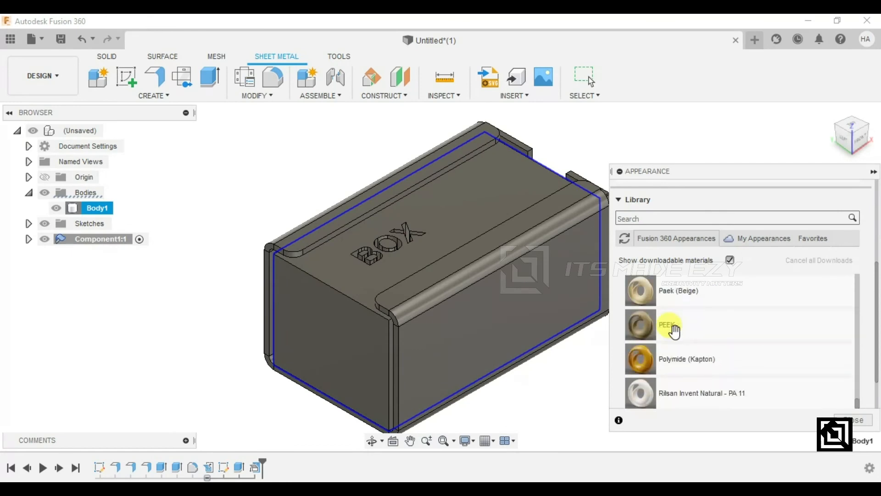
drag(641, 359, 339, 344)
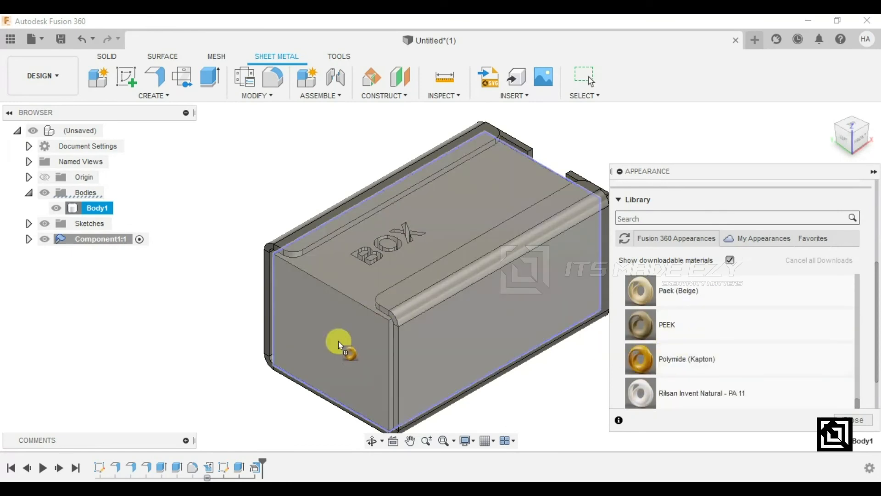
drag(647, 327, 343, 323)
click(676, 337)
drag(675, 338, 416, 253)
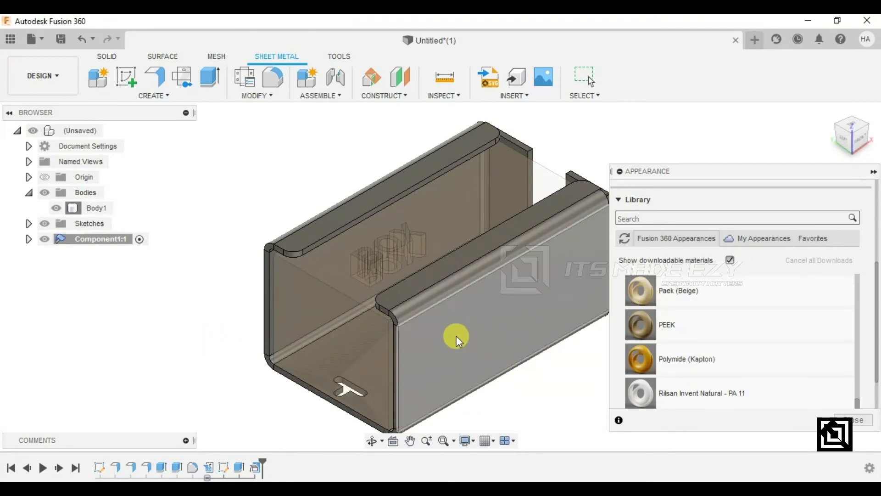
Apply the metal appearance Stainless Steel - Brushed Linear Long to the sheet metal box and finish assigning appearances.
scroll(679, 312, down, 3)
scroll(652, 351, up, 10)
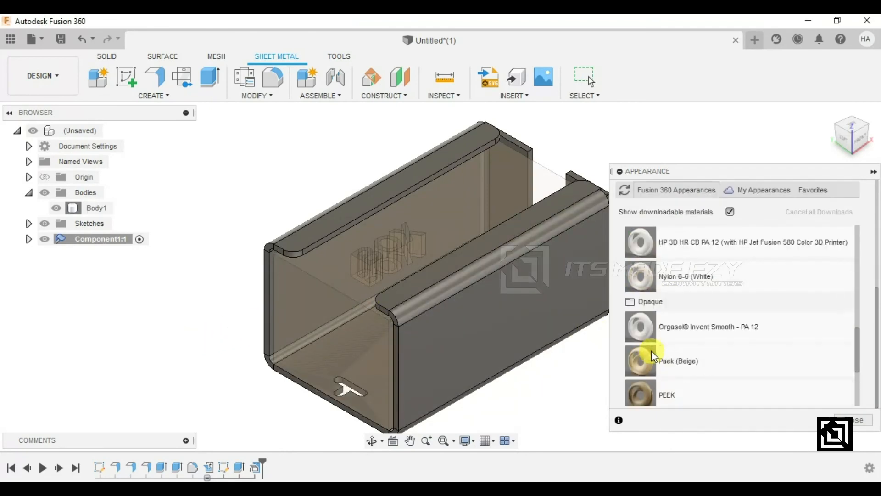
scroll(647, 275, up, 4)
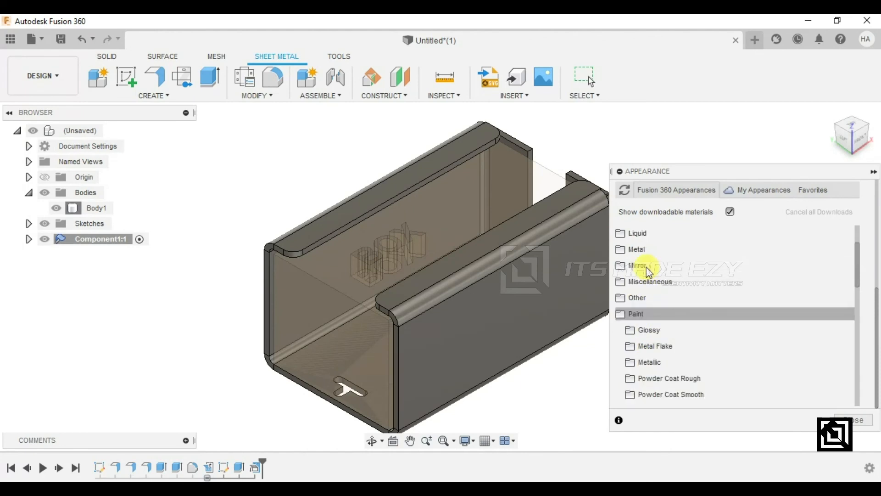
click(643, 295)
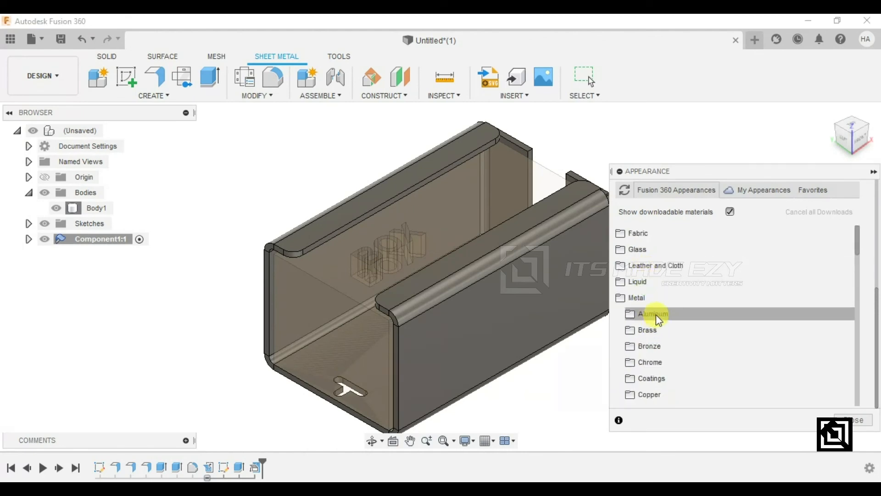
click(657, 315)
click(649, 314)
scroll(656, 326, down, 2)
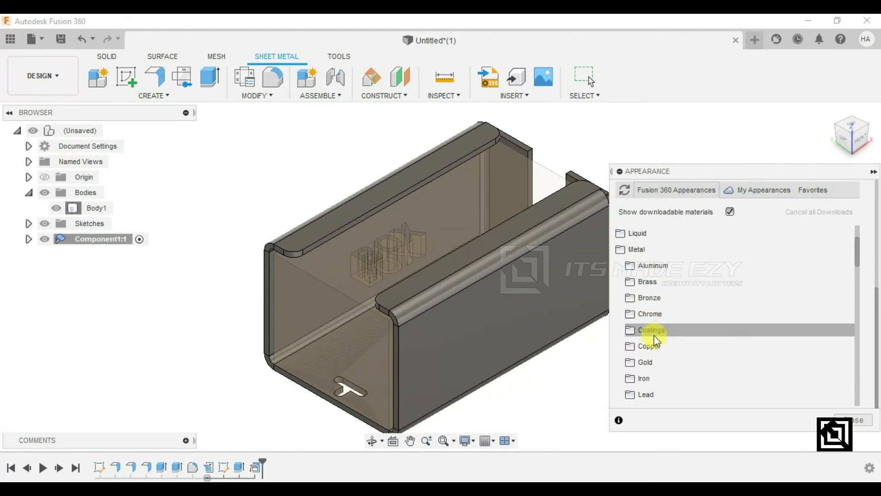
scroll(660, 367, down, 3)
scroll(660, 381, down, 2)
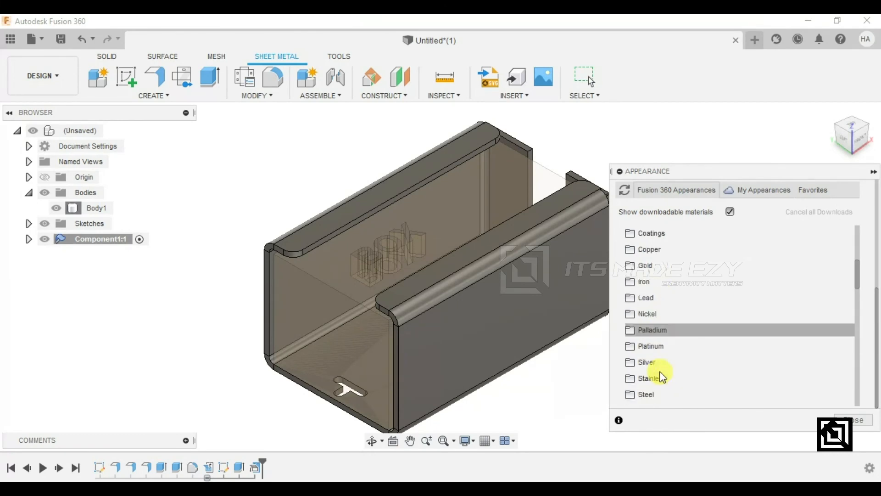
click(652, 330)
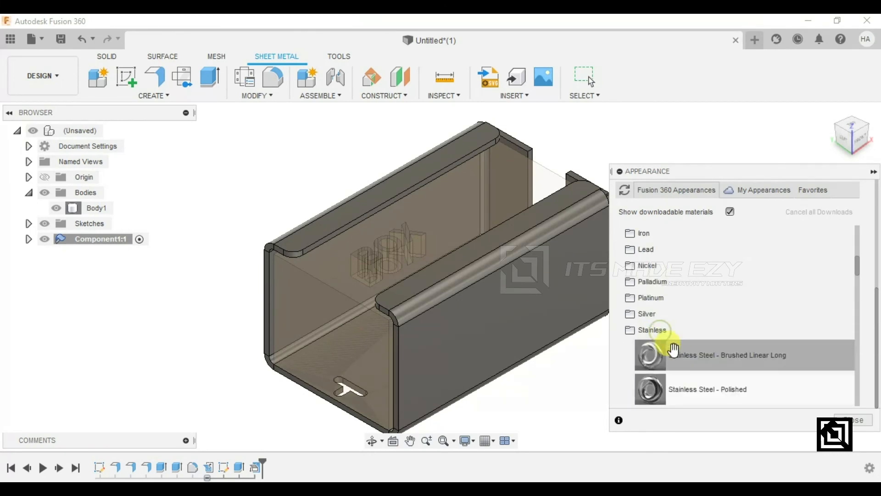
drag(674, 355, 498, 302)
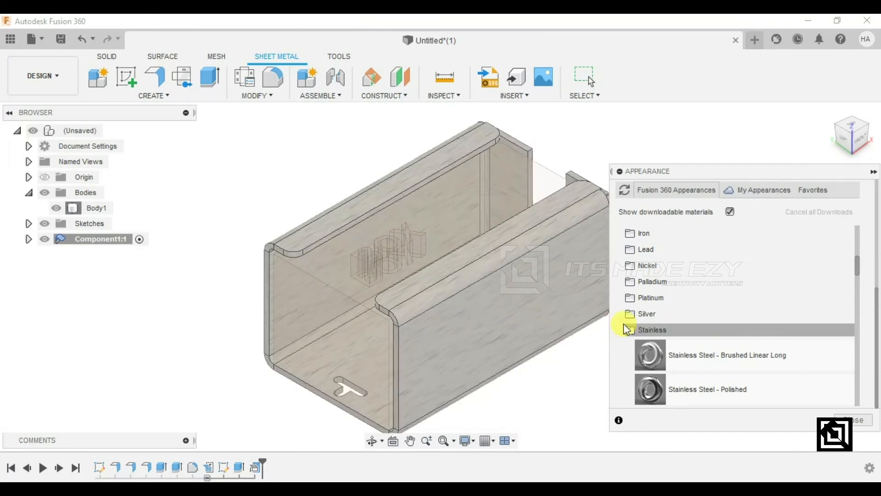
click(855, 420)
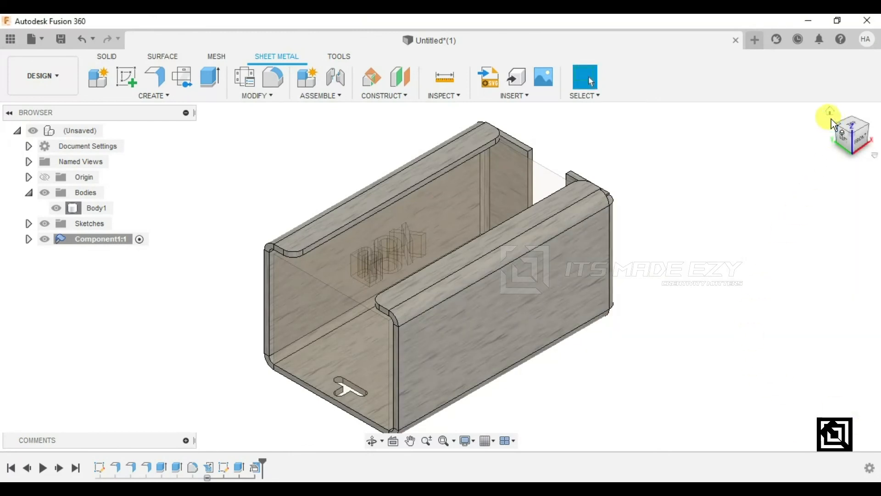
Activate the top-level assembly and display the whole box with its engraved block in an isometric view.
click(835, 135)
click(387, 202)
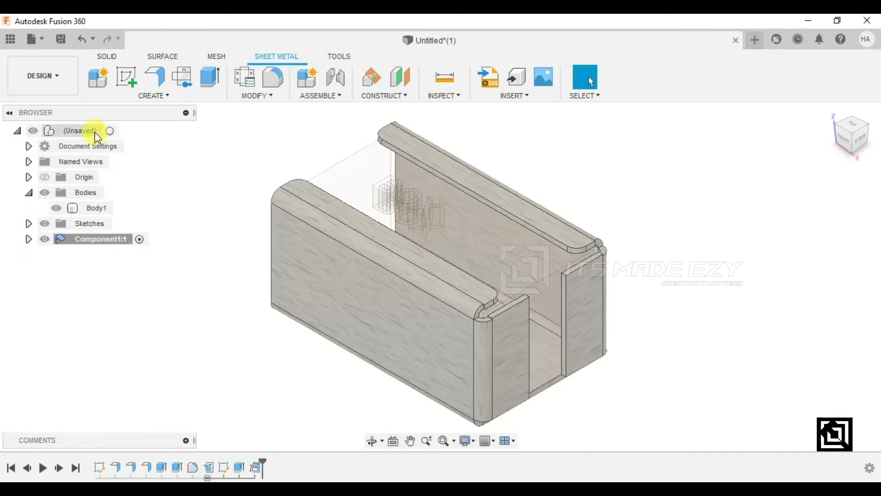
click(112, 131)
scroll(334, 184, down, 5)
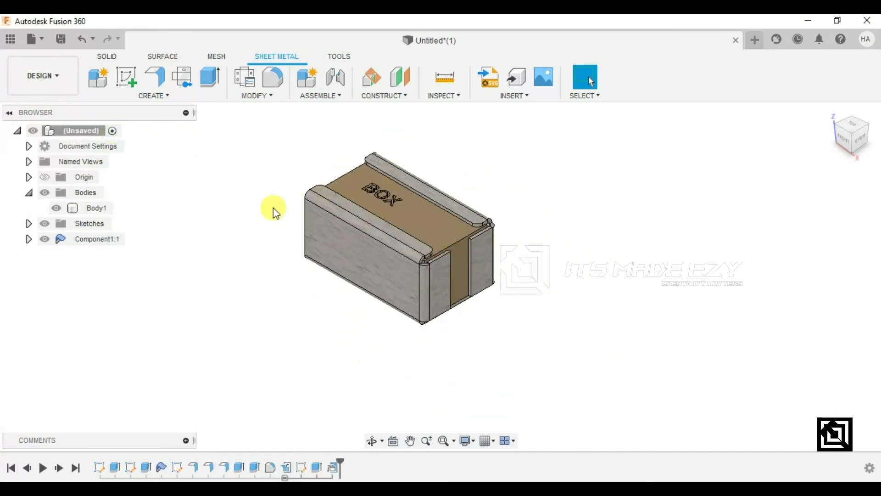
middle_drag(274, 208, 308, 208)
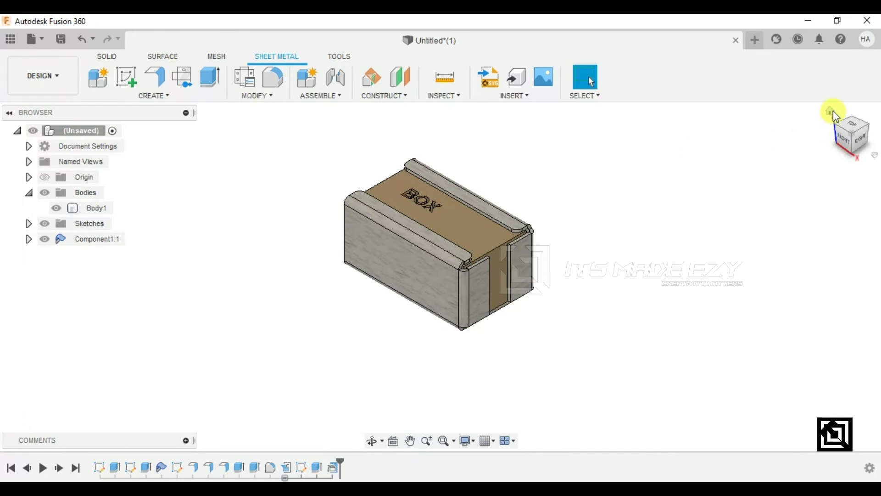